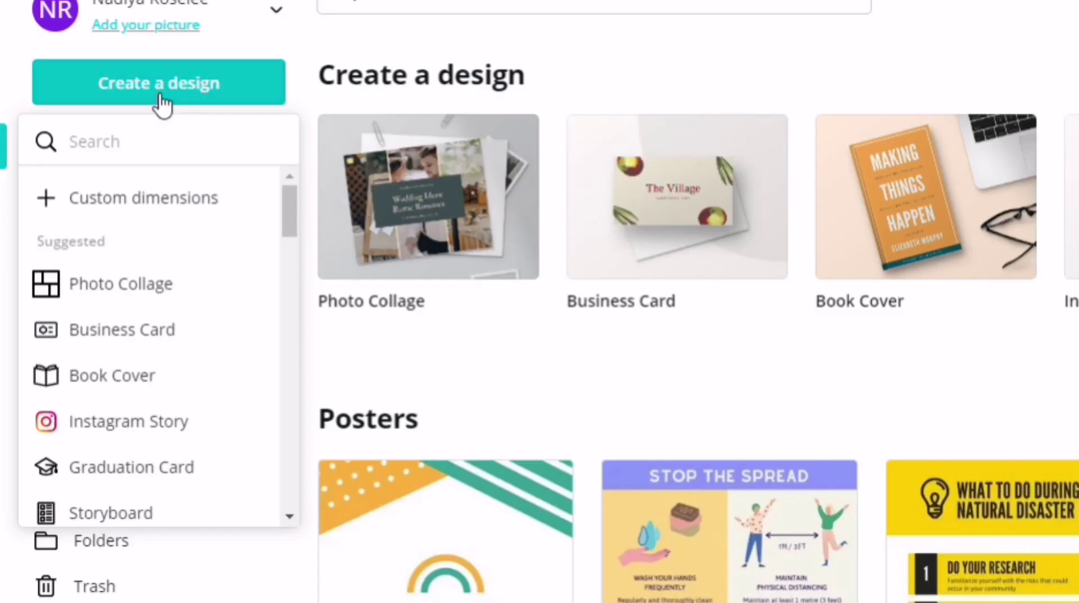
# Create a blank custom design in inches: width 3.75, height 6.75.
pyautogui.click(78, 73)
pyautogui.click(112, 139)
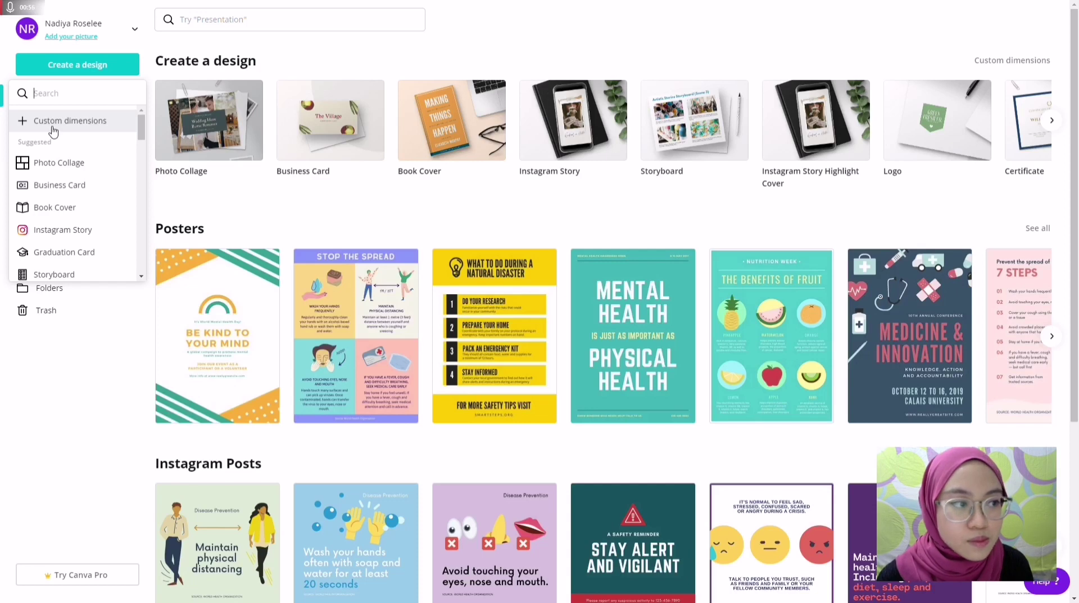
pyautogui.click(53, 129)
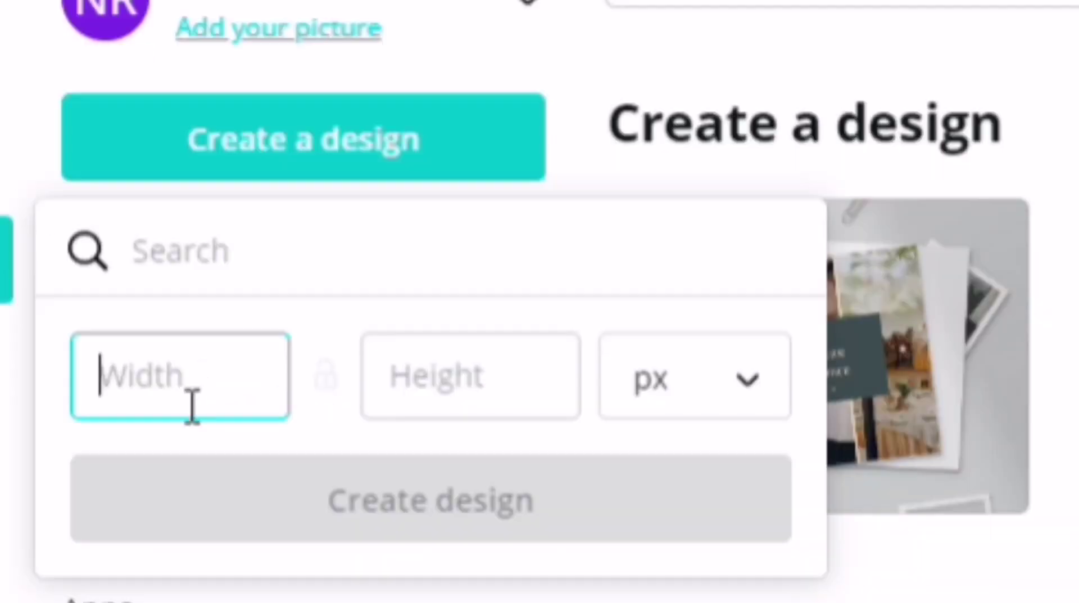
pyautogui.click(283, 155)
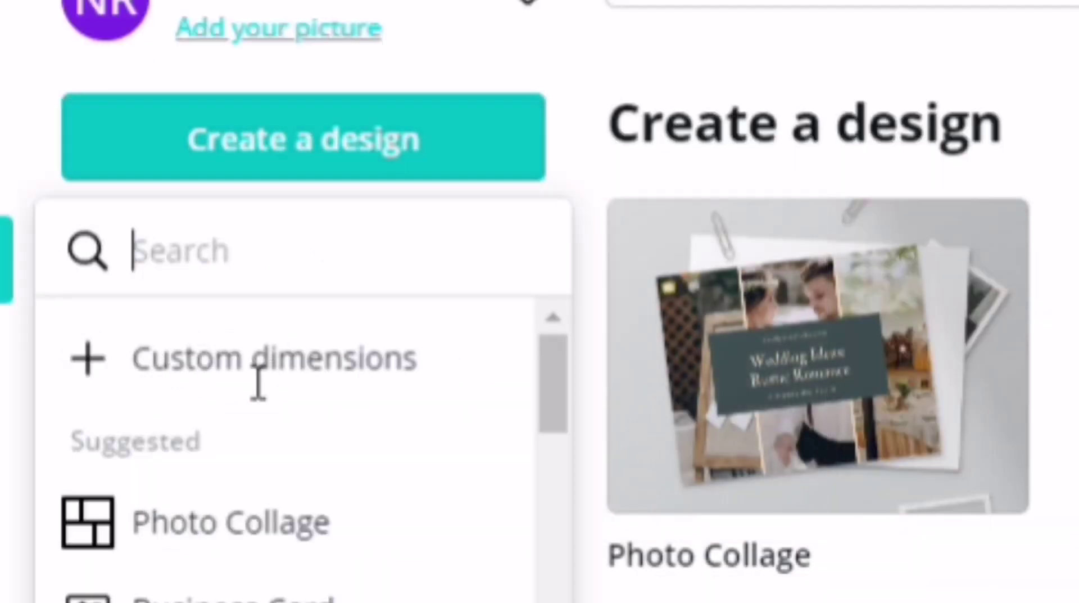
pyautogui.click(376, 405)
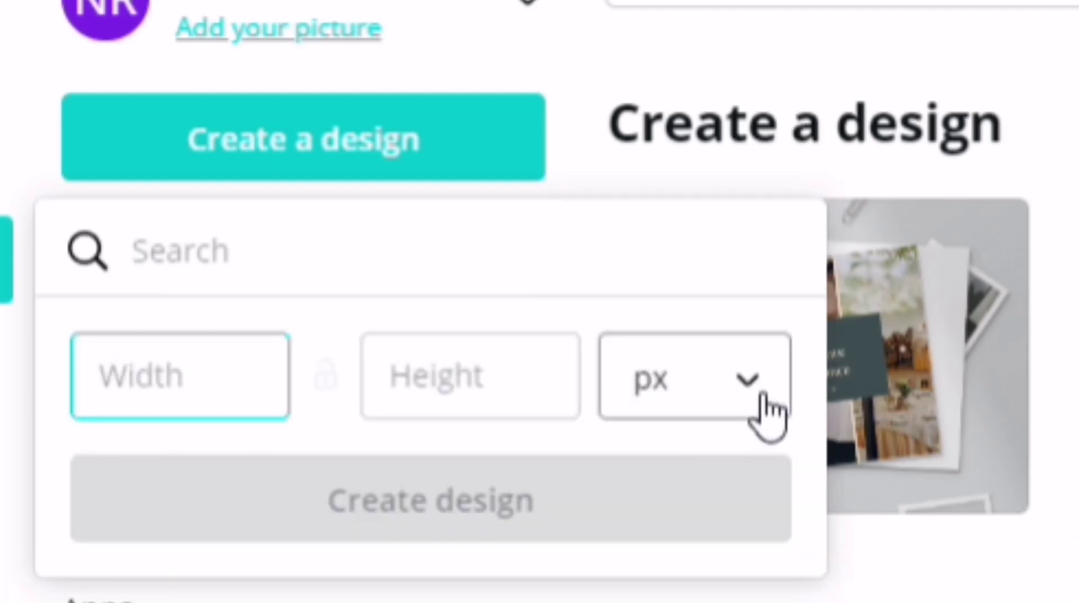
pyautogui.click(761, 415)
pyautogui.click(741, 480)
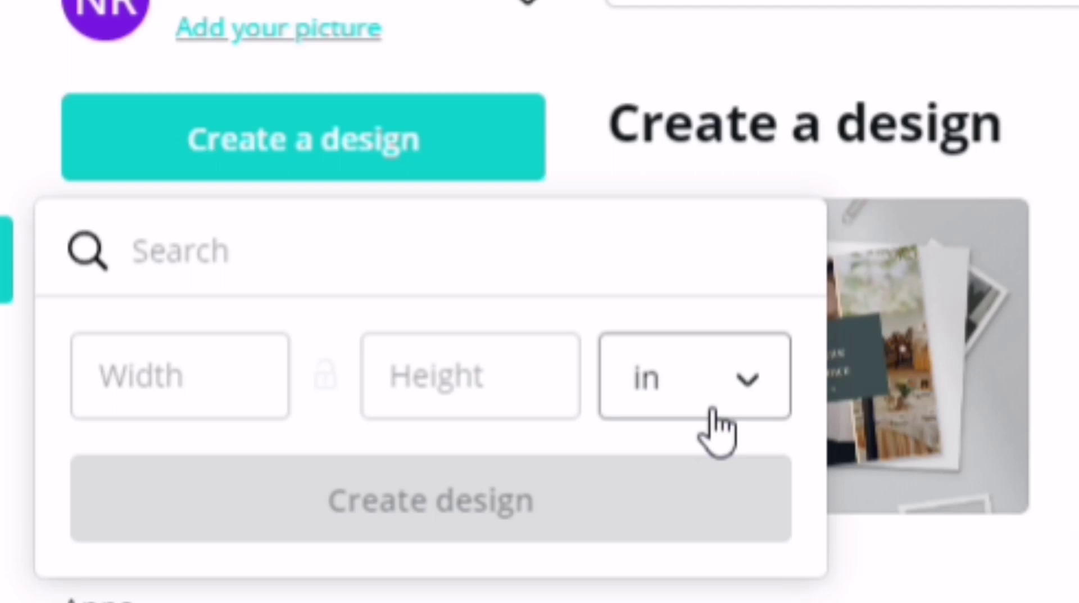
pyautogui.click(224, 381)
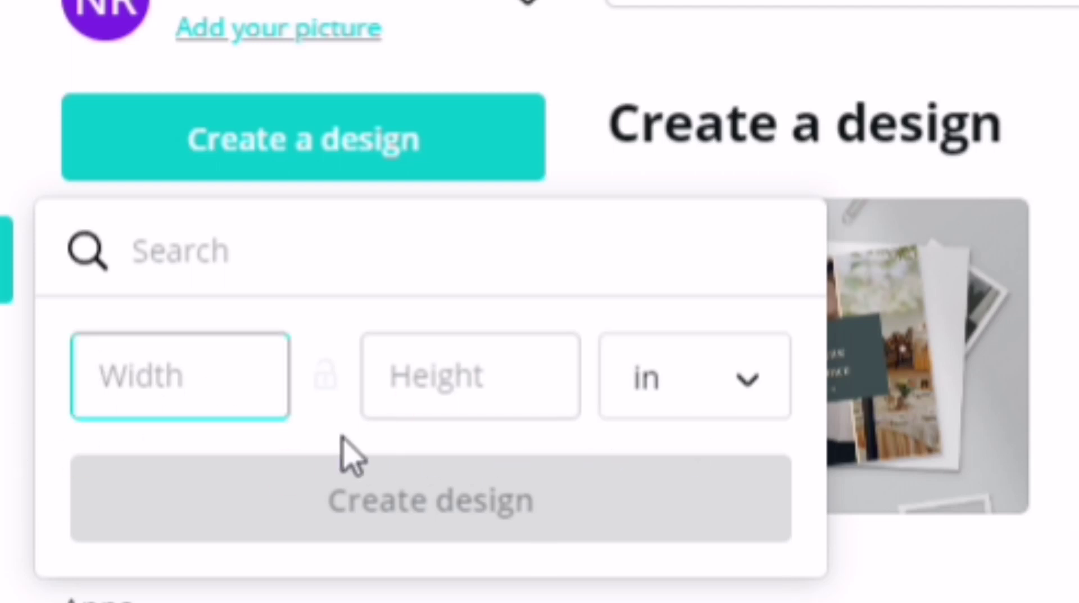
pyautogui.write('3.75')
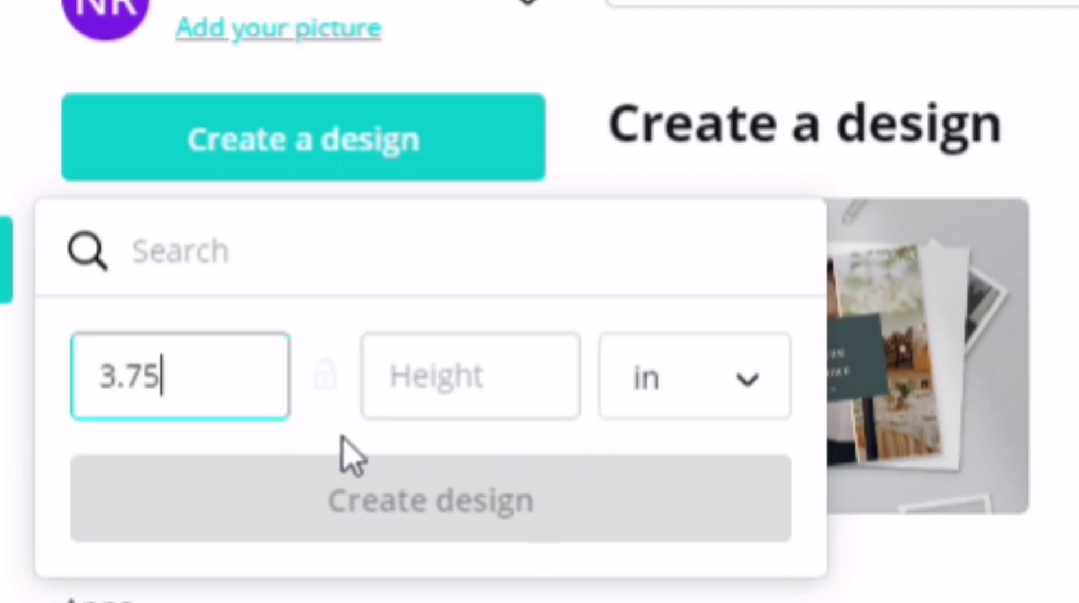
pyautogui.click(458, 387)
pyautogui.write('6')
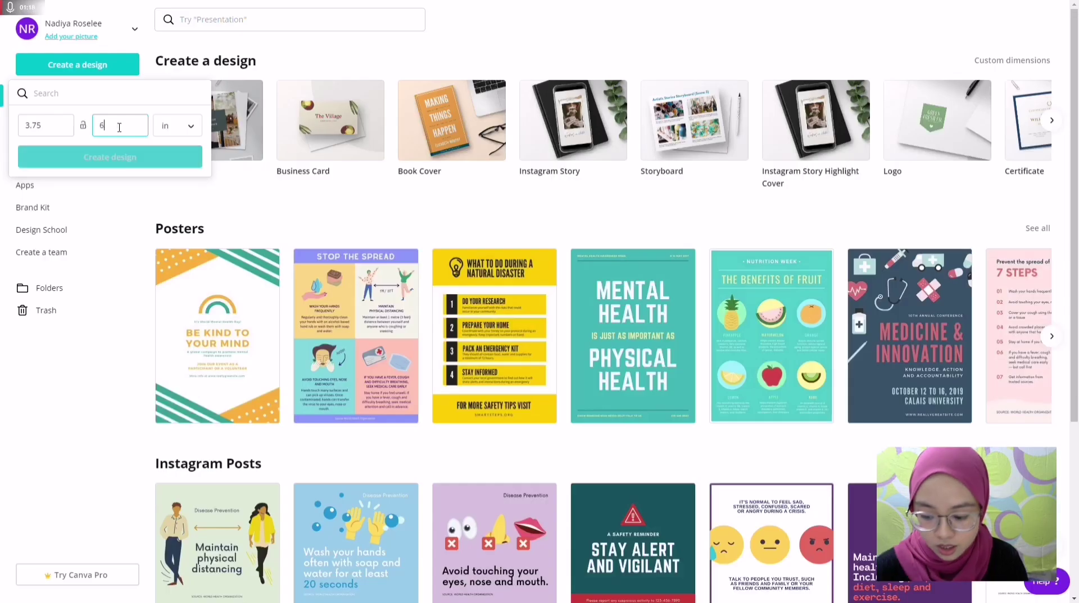
pyautogui.write('.75')
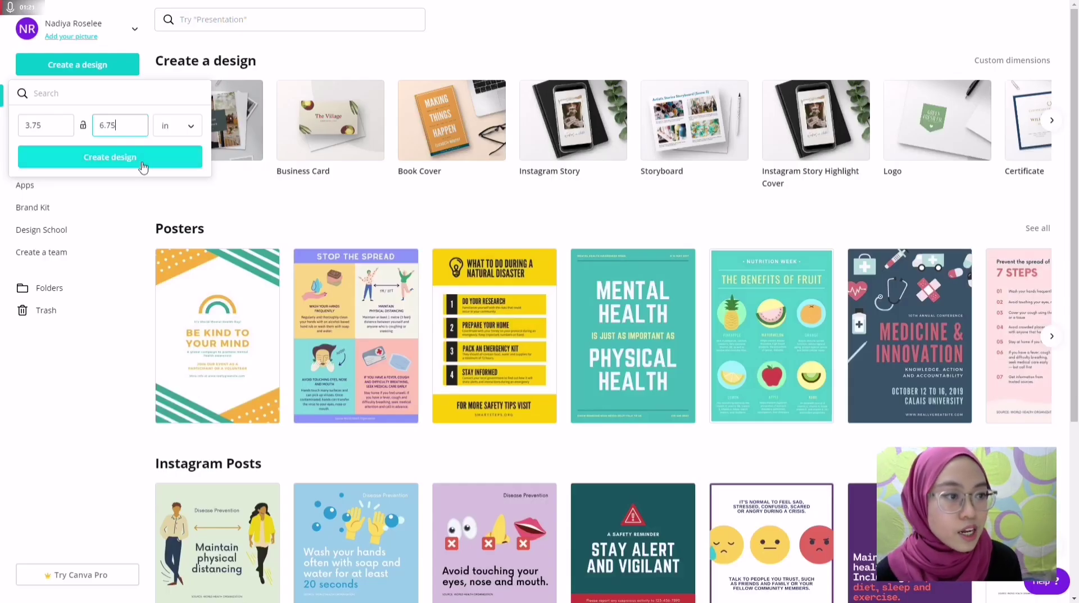
pyautogui.click(141, 164)
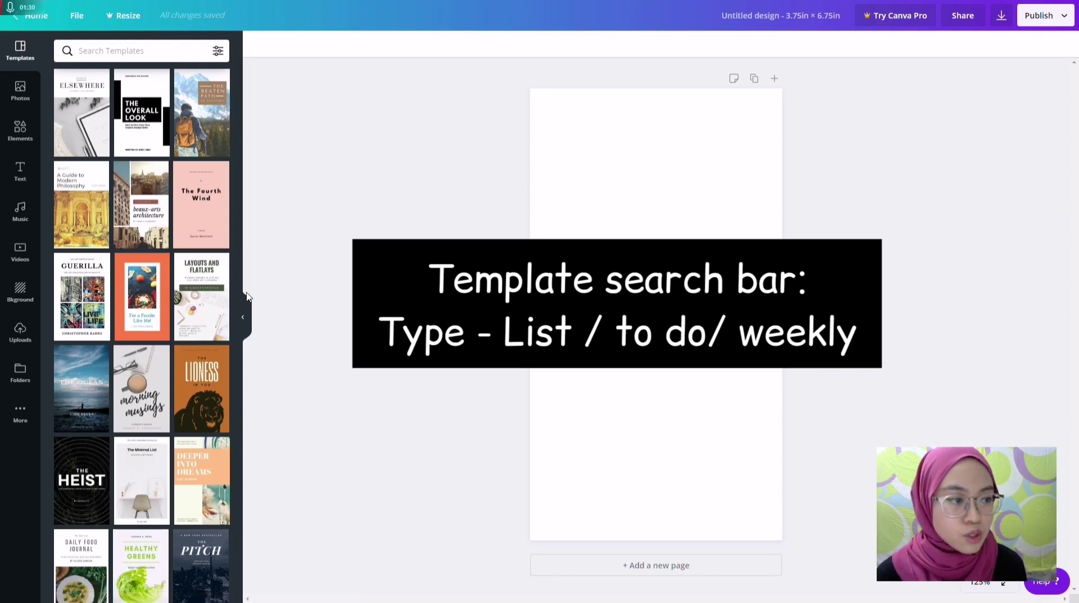
# Scroll through the 'list' template search results.
pyautogui.scroll(-2, 241, 292)
pyautogui.scroll(-5, 214, 348)
pyautogui.scroll(-5, 202, 382)
pyautogui.scroll(-5, 191, 406)
pyautogui.scroll(-3, 191, 406)
pyautogui.scroll(-3, 191, 399)
pyautogui.scroll(-3, 171, 208)
pyautogui.scroll(5, 168, 135)
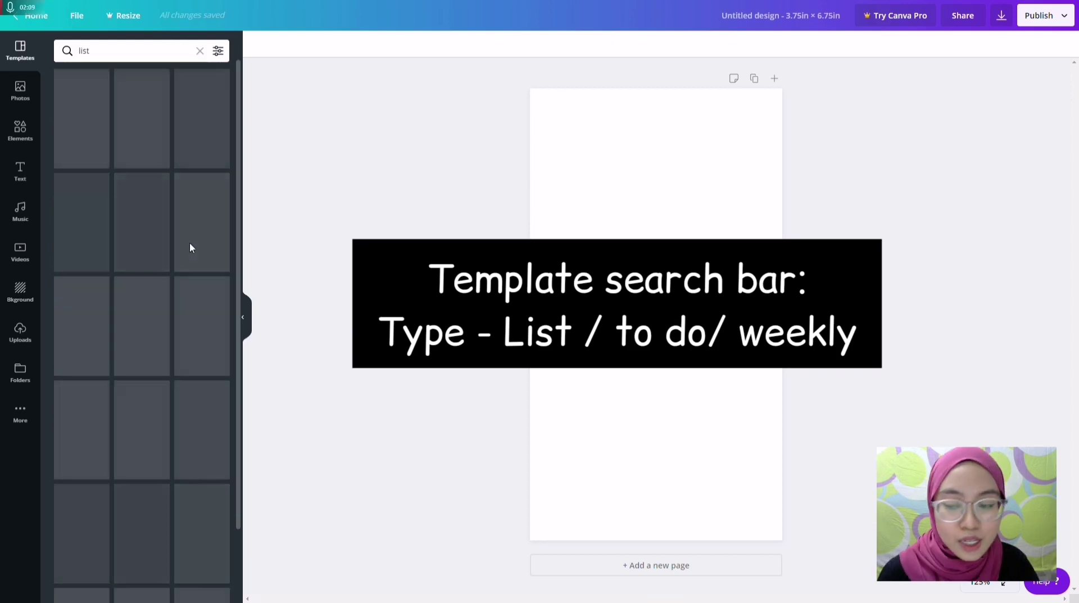
# Apply the navy-and-gold Resolutions template and select its background and paper layers.
pyautogui.scroll(-2, 193, 253)
pyautogui.scroll(-2, 188, 315)
pyautogui.scroll(-4, 181, 387)
pyautogui.scroll(-1, 180, 387)
pyautogui.scroll(-1, 180, 394)
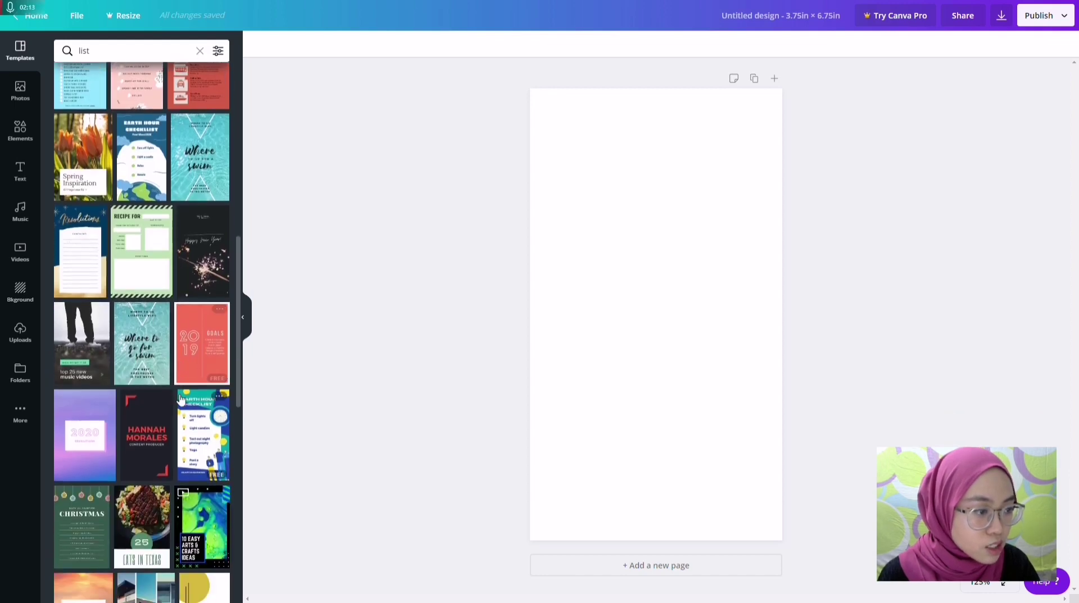
pyautogui.click(96, 272)
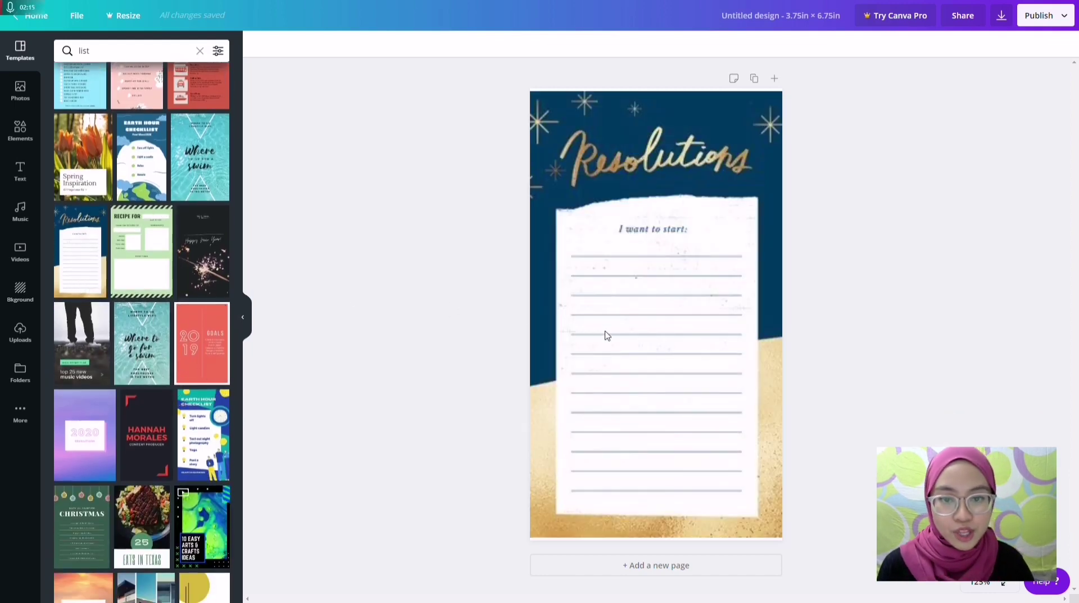
pyautogui.click(756, 322)
pyautogui.click(738, 225)
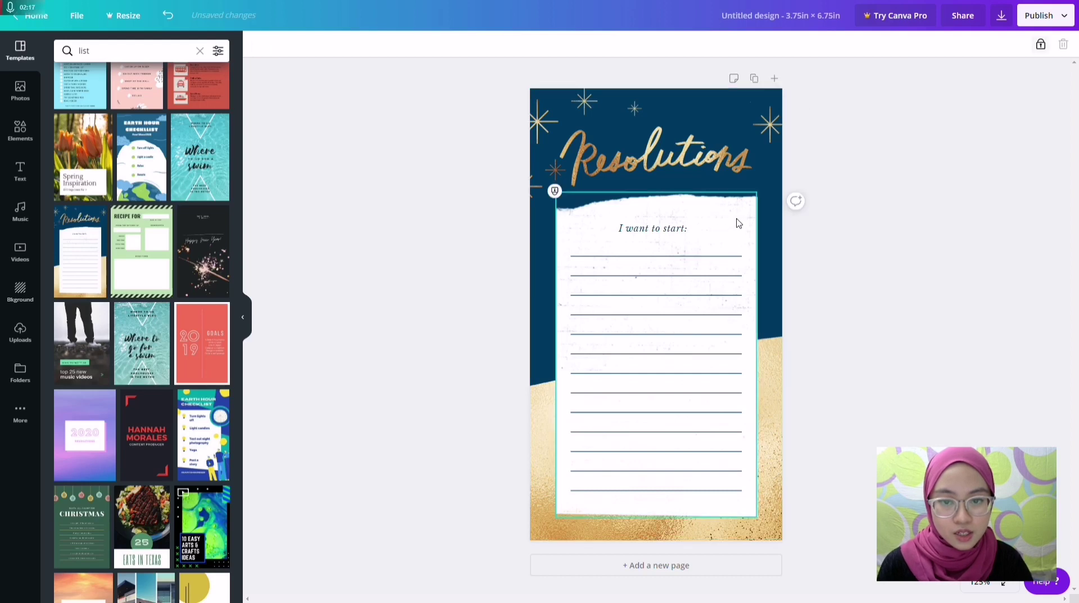
# Delete the Resolutions title, sparkles, dark blue background and gold background layer.
pyautogui.click(679, 169)
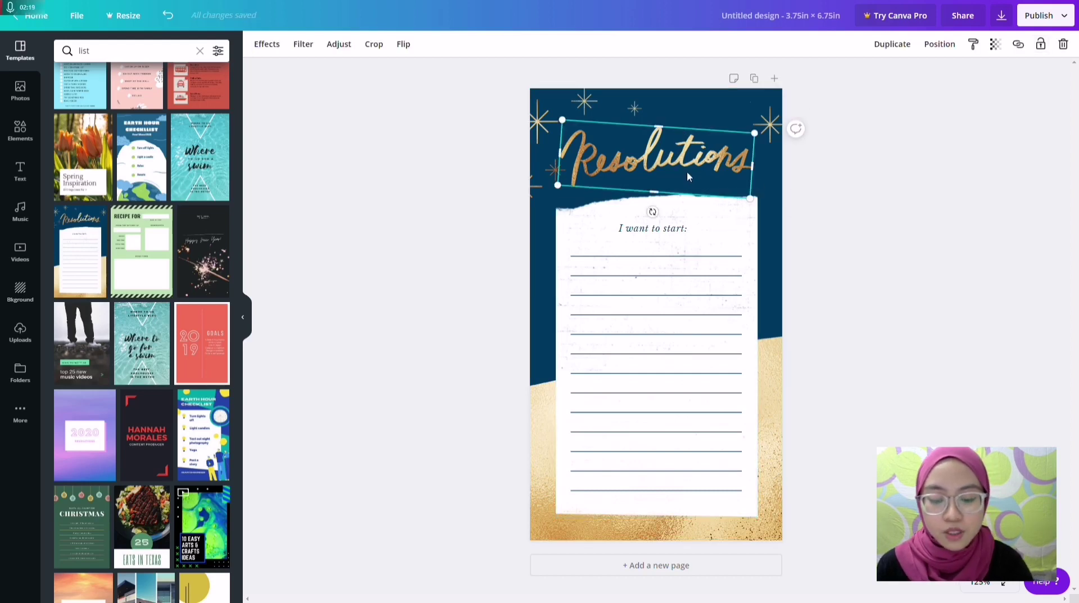
pyautogui.press('Delete')
pyautogui.click(578, 117)
pyautogui.press('Delete')
pyautogui.click(642, 130)
pyautogui.press('Delete')
pyautogui.click(583, 365)
pyautogui.press('Delete')
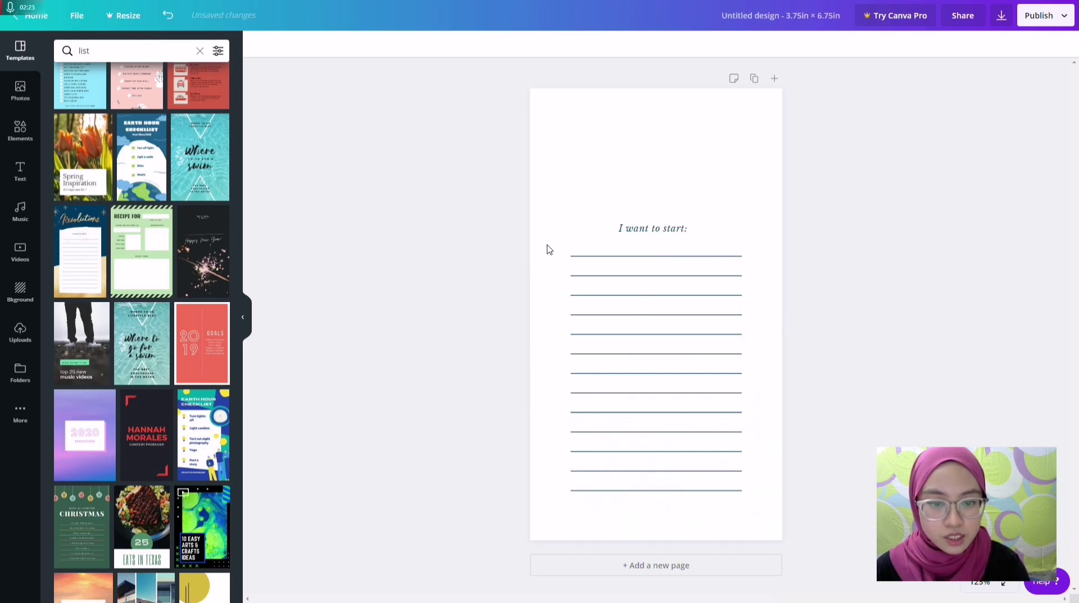
# Nudge the 'I want to start:' heading and ruled lines upward together.
pyautogui.click(652, 231)
pyautogui.moveTo(521, 188); pyautogui.dragTo(757, 511)
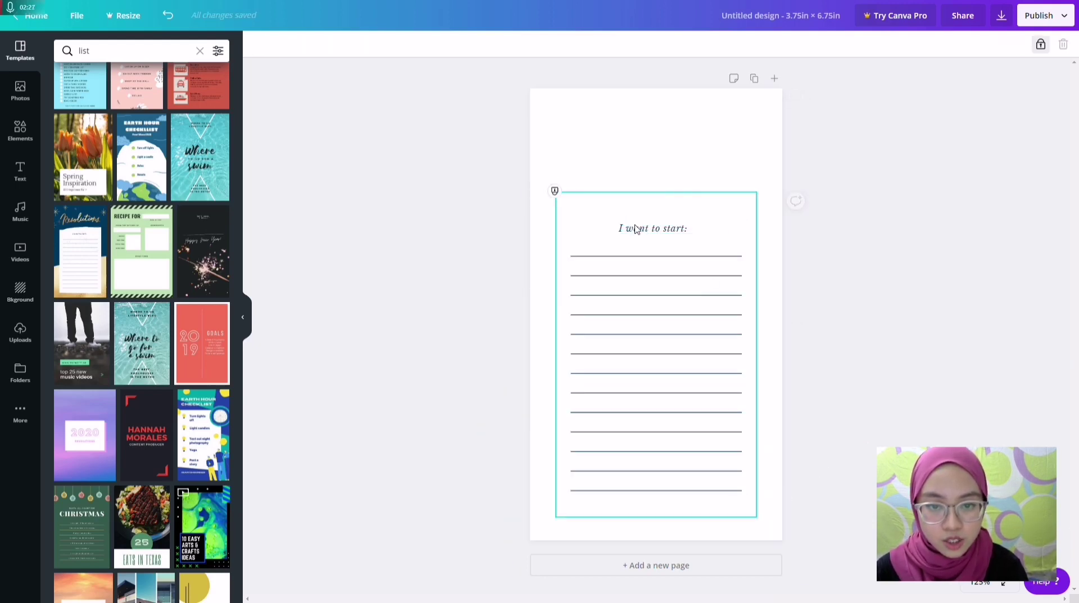
pyautogui.moveTo(607, 173); pyautogui.dragTo(682, 511)
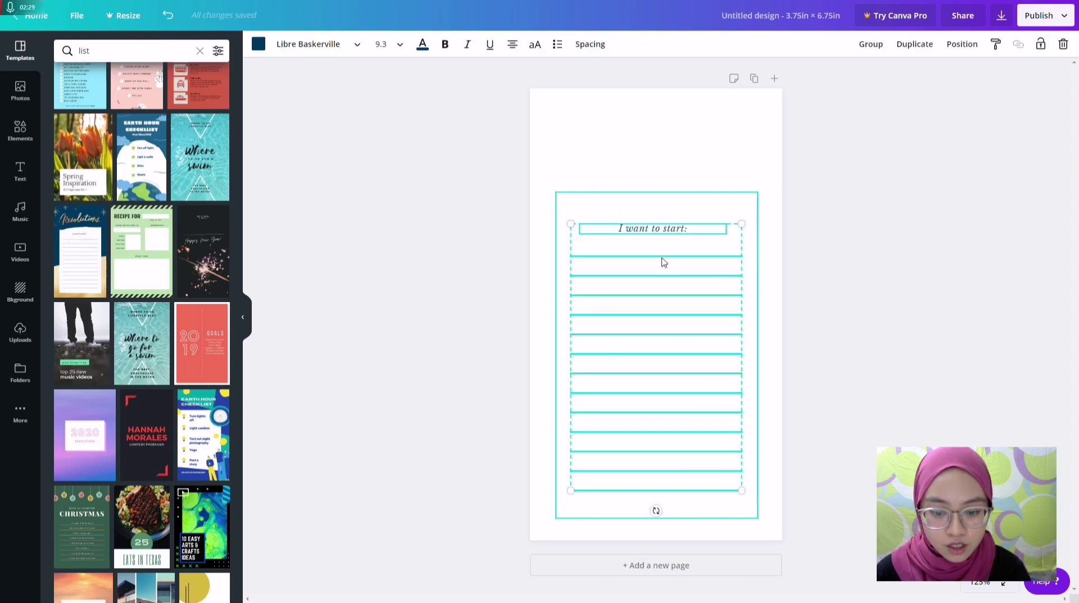
pyautogui.press('Up')
pyautogui.press('Up')
pyautogui.press('Up')
pyautogui.press('Up')
pyautogui.press('Up')
pyautogui.press('Up')
pyautogui.press('Up')
pyautogui.press('Up')
pyautogui.press('Up')
pyautogui.press('Up')
pyautogui.press('Up')
pyautogui.press('Up')
pyautogui.press('Up')
pyautogui.press('Up')
pyautogui.press('Up')
pyautogui.press('Up')
pyautogui.press('Up')
pyautogui.press('Up')
pyautogui.press('Up')
pyautogui.press('Up')
pyautogui.press('Up')
pyautogui.press('Up')
pyautogui.press('Up')
pyautogui.press('Up')
pyautogui.click(839, 294)
pyautogui.click(756, 258)
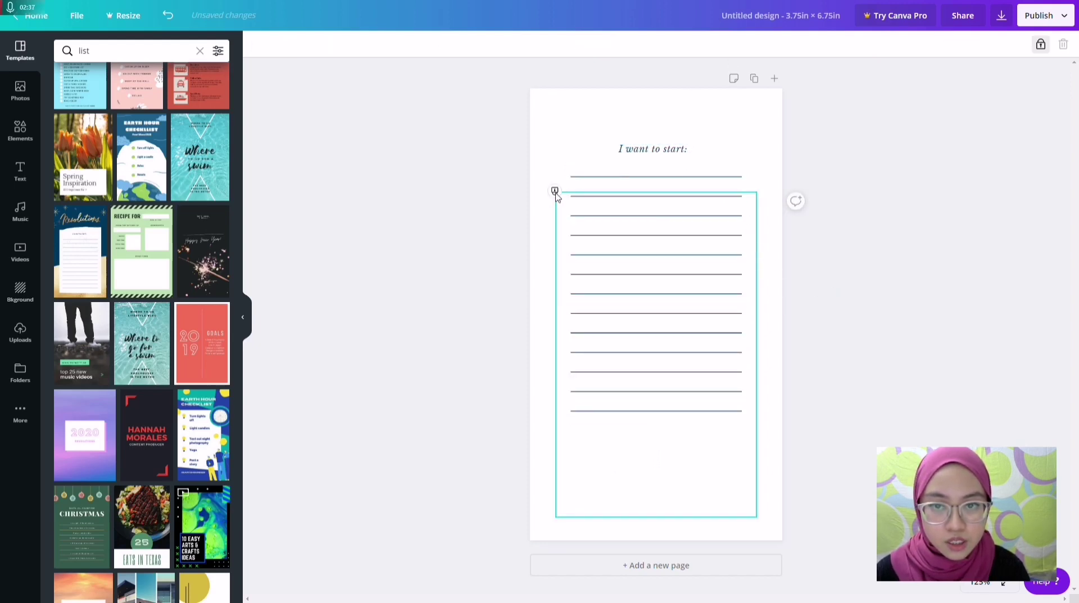
# Unlock the paper frame, resize and reposition it over the page, then relock it.
pyautogui.click(1043, 47)
pyautogui.moveTo(656, 195); pyautogui.dragTo(668, 115)
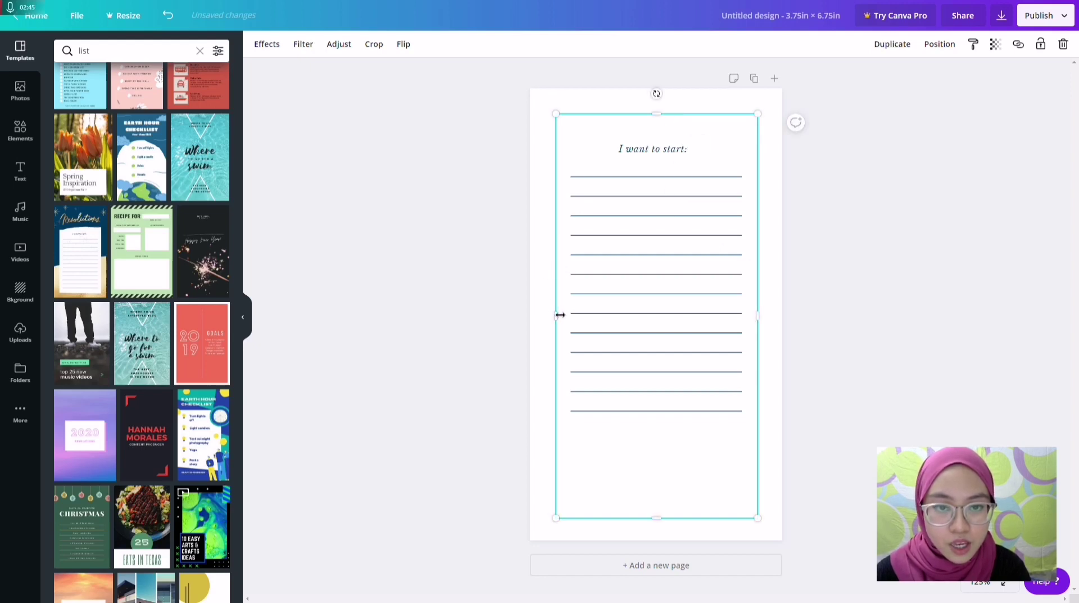
pyautogui.moveTo(556, 315); pyautogui.dragTo(560, 304)
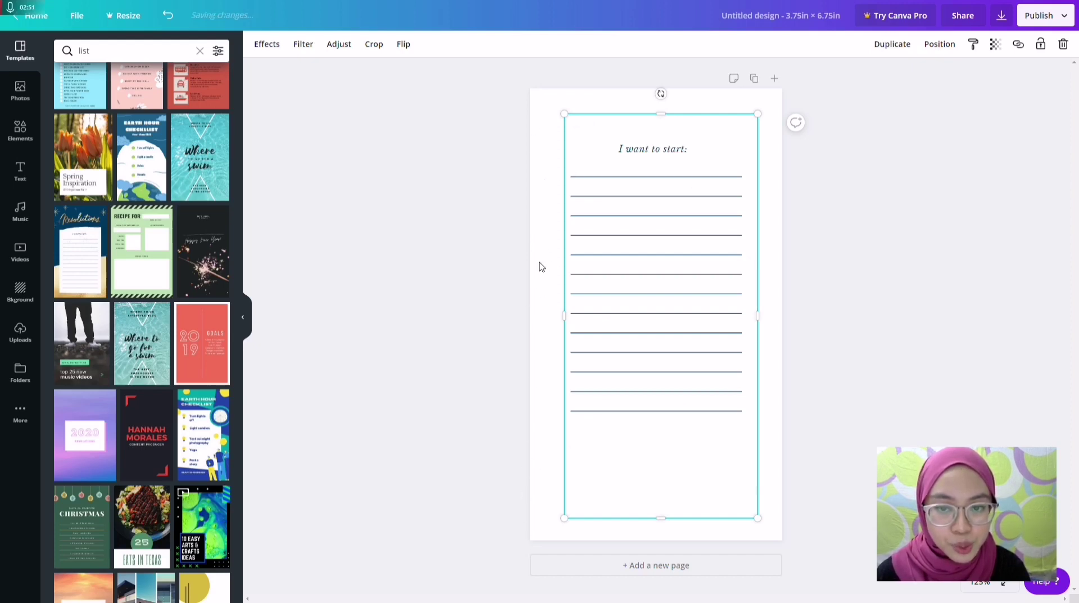
pyautogui.moveTo(716, 459); pyautogui.dragTo(710, 459)
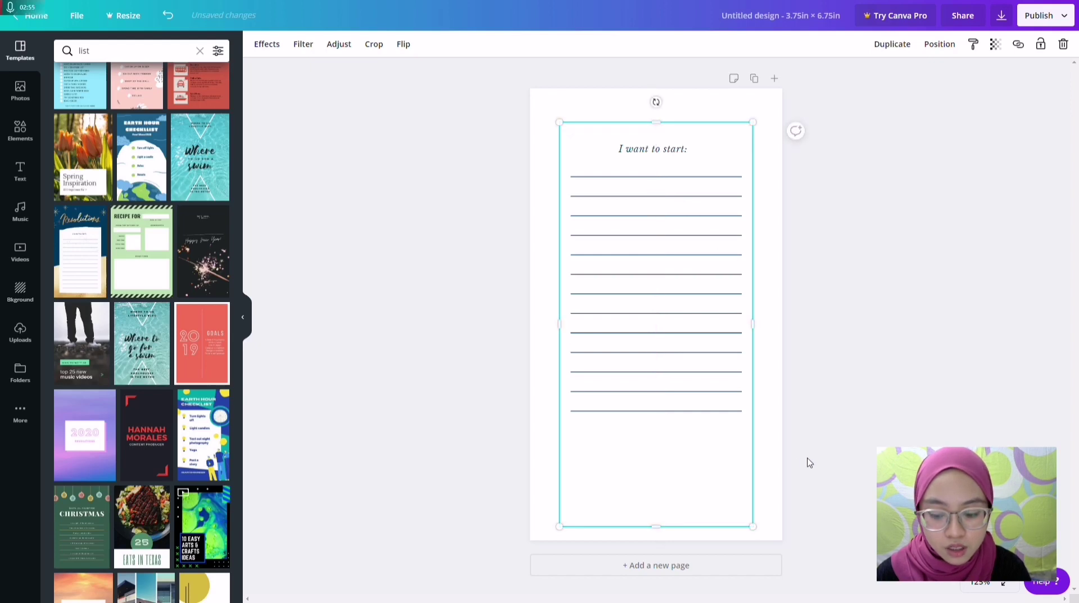
pyautogui.press('Right')
pyautogui.press('Right')
pyautogui.press('Right')
pyautogui.press('Right')
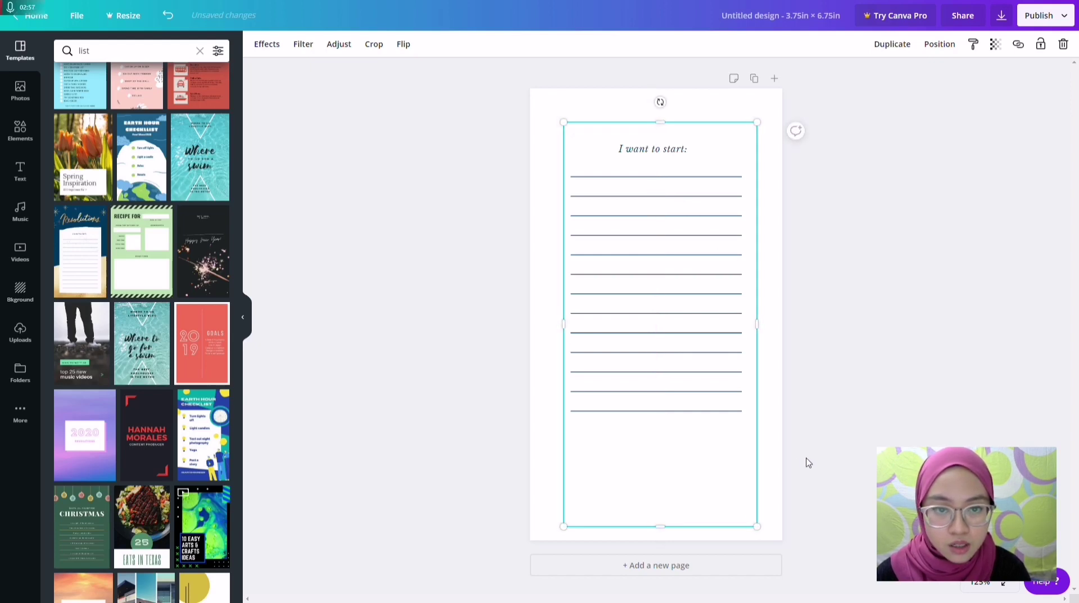
pyautogui.press('Right')
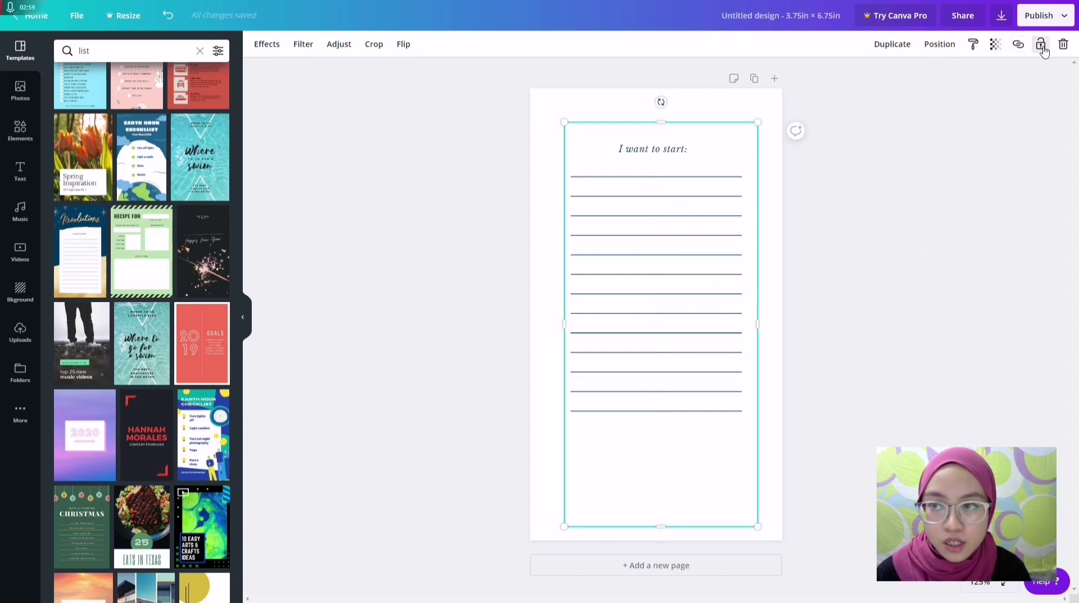
pyautogui.click(1041, 45)
# Centre the heading and ruled lines on the page and nudge them slightly right.
pyautogui.click(637, 152)
pyautogui.click(655, 123)
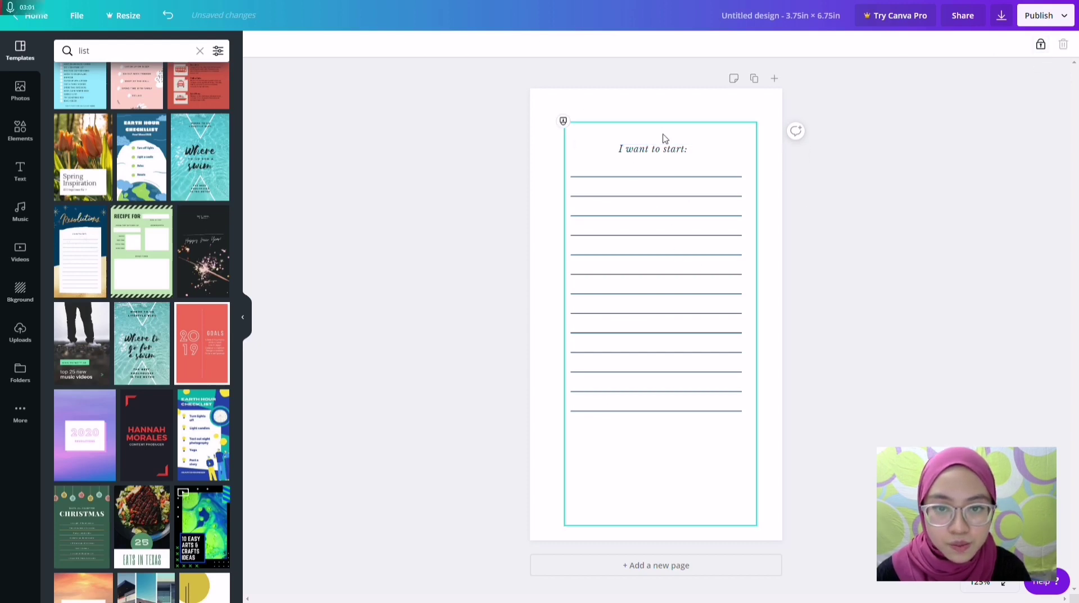
pyautogui.moveTo(659, 101); pyautogui.dragTo(663, 428)
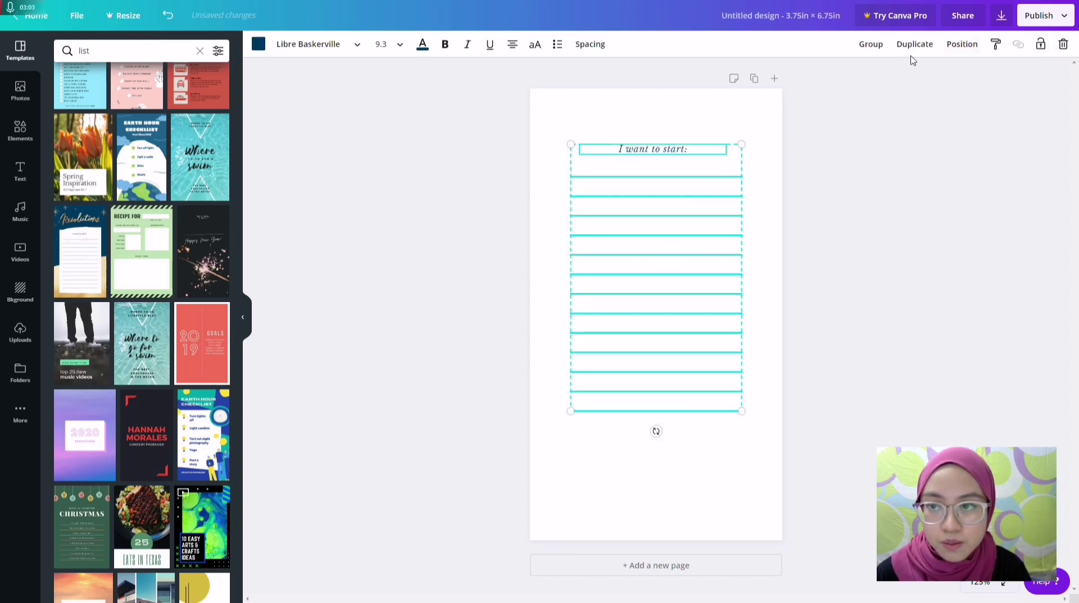
pyautogui.click(962, 44)
pyautogui.click(922, 170)
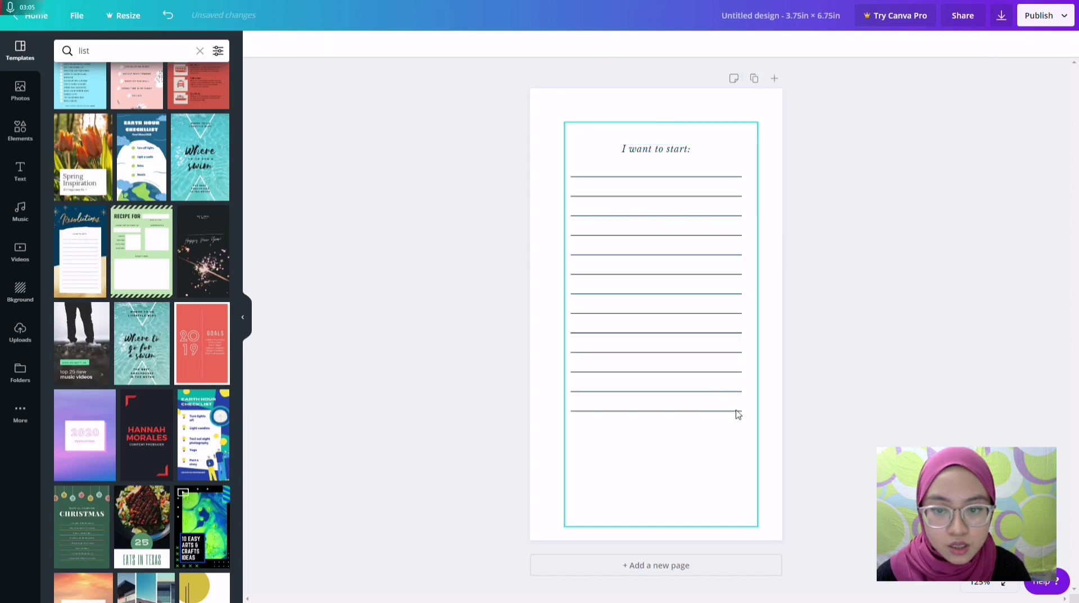
pyautogui.moveTo(714, 435); pyautogui.dragTo(635, 143)
pyautogui.press('Right')
pyautogui.press('Right')
pyautogui.press('Right')
pyautogui.press('Right')
pyautogui.press('Right')
pyautogui.press('Right')
pyautogui.press('Right')
pyautogui.press('Right')
pyautogui.press('Right')
pyautogui.click(817, 210)
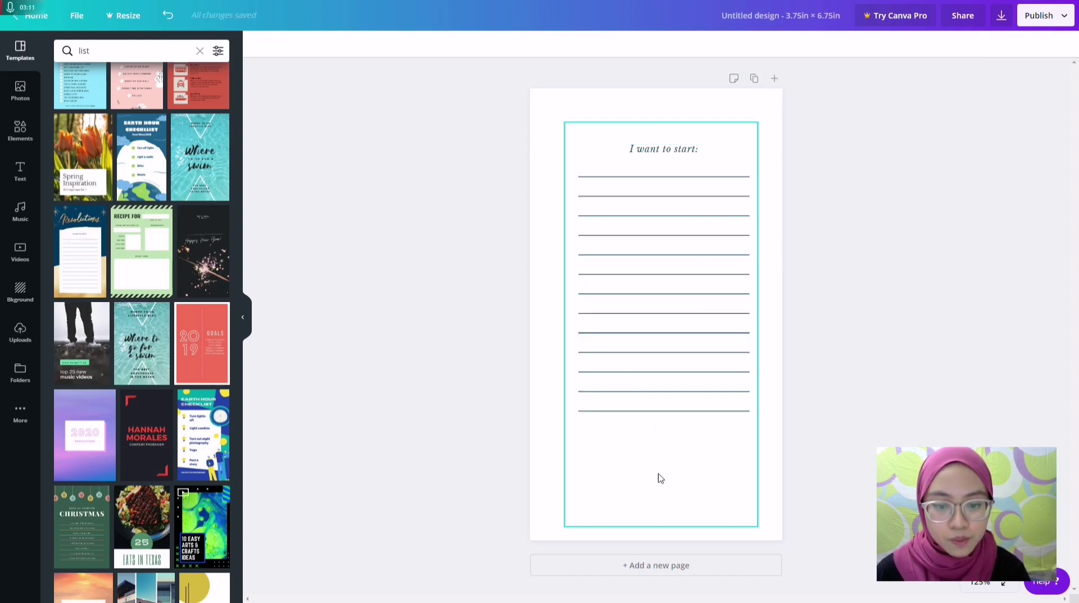
pyautogui.click(722, 421)
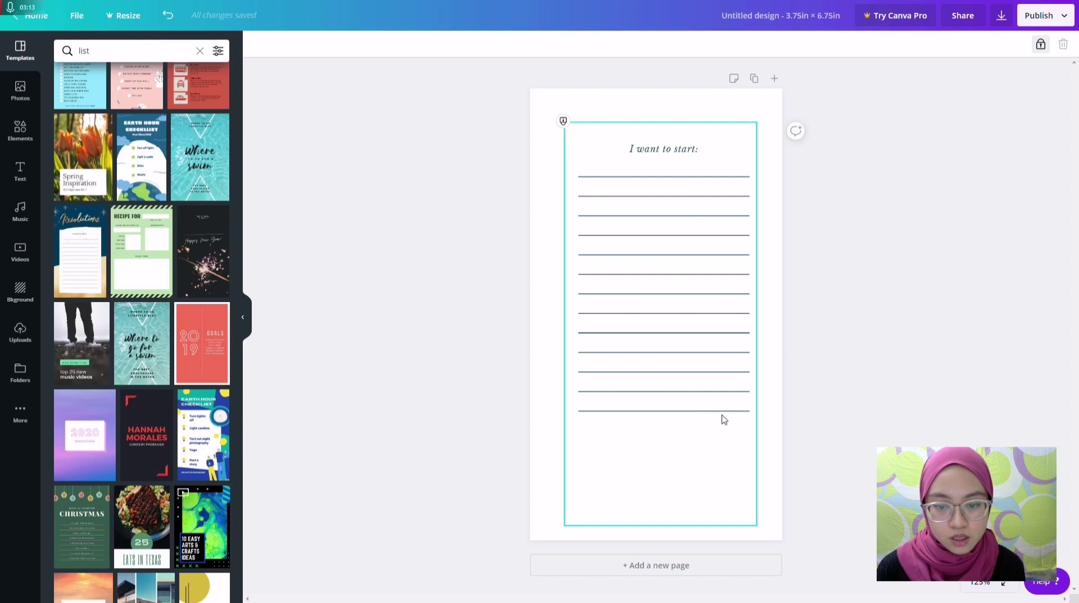
# Duplicate the ruled lines and move the copy below the originals.
pyautogui.click(668, 150)
pyautogui.click(711, 181)
pyautogui.click(712, 416)
pyautogui.moveTo(860, 413); pyautogui.dragTo(658, 176)
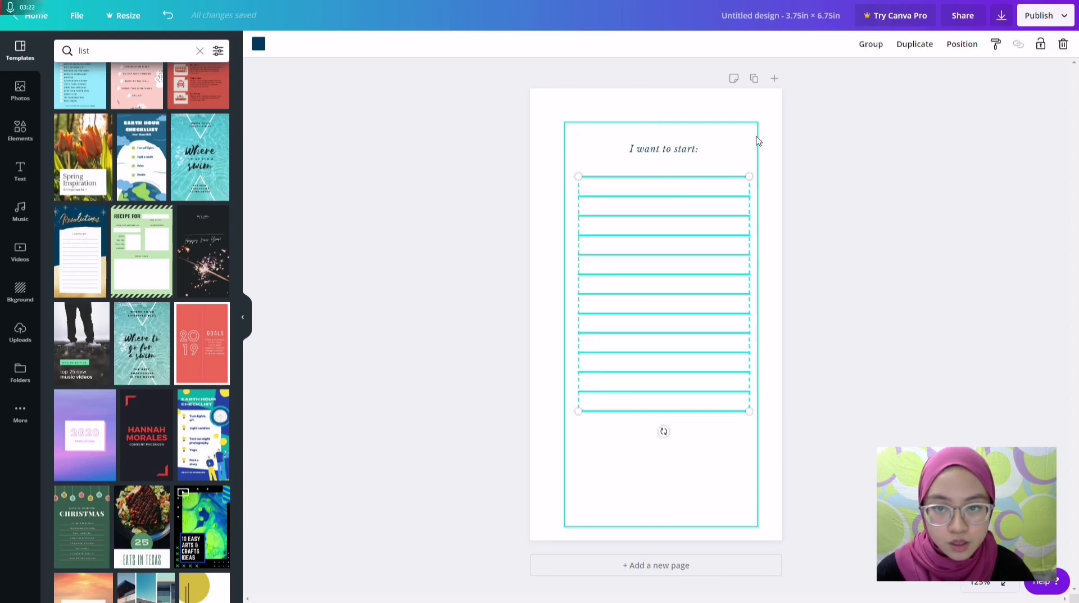
pyautogui.click(924, 50)
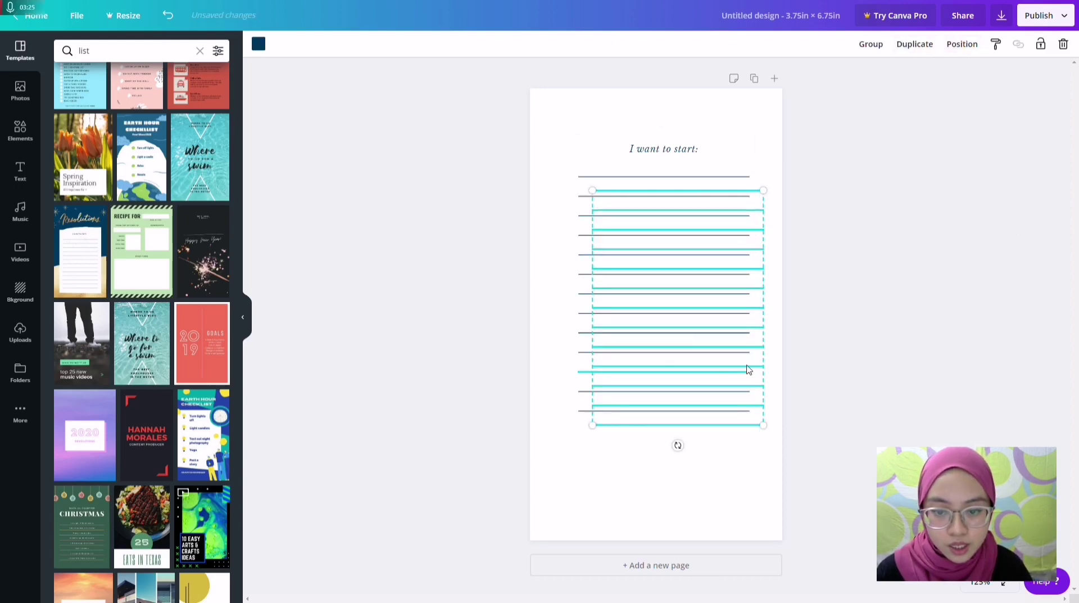
pyautogui.moveTo(755, 357); pyautogui.dragTo(740, 578)
pyautogui.click(817, 459)
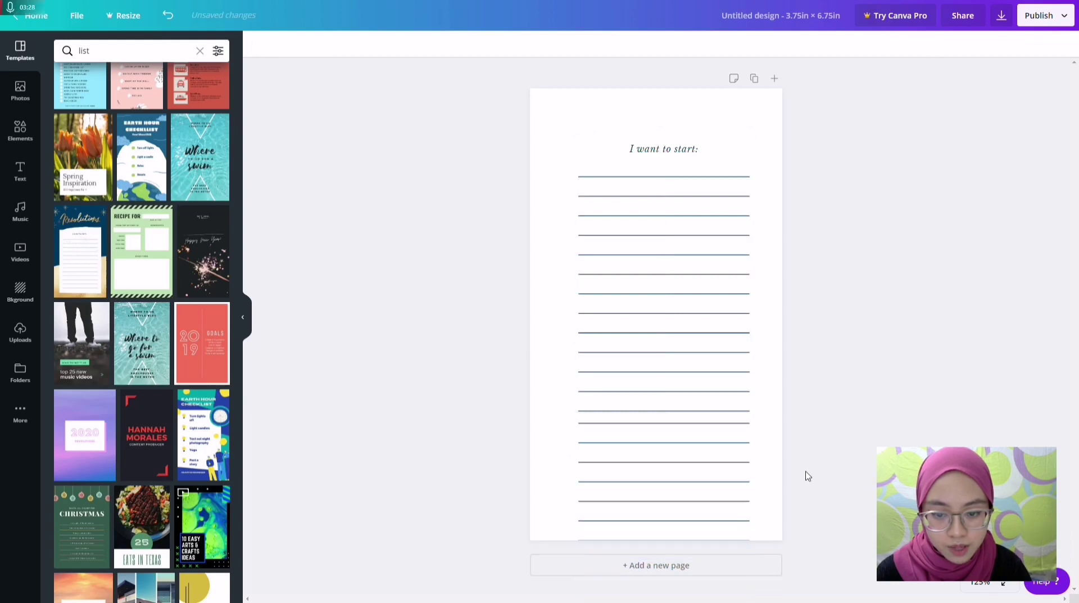
# Space all the ruled lines evenly in the vertical direction.
pyautogui.click(729, 523)
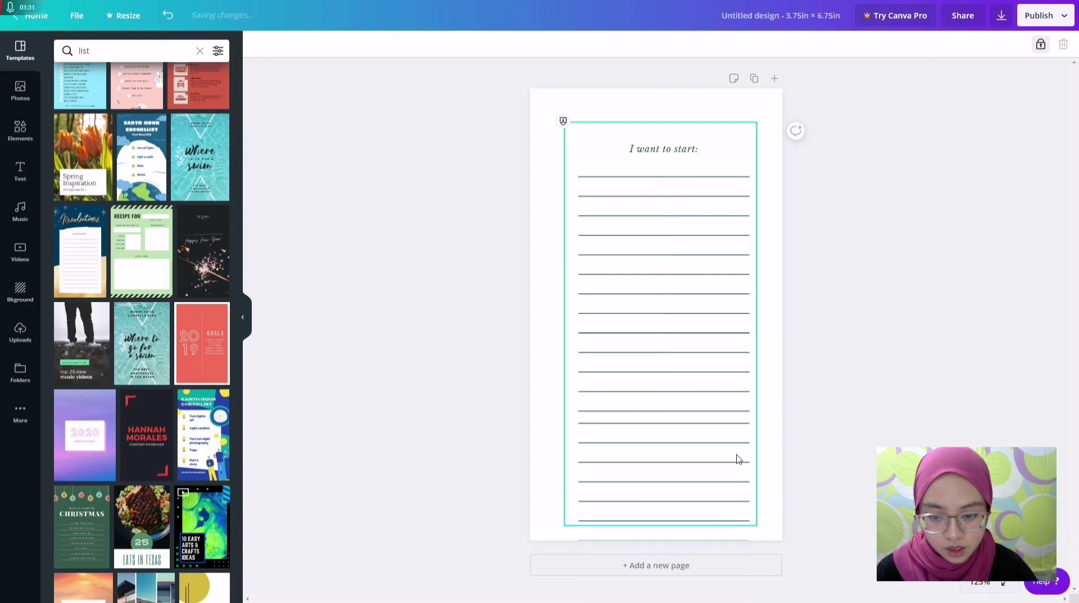
pyautogui.click(748, 434)
pyautogui.click(775, 439)
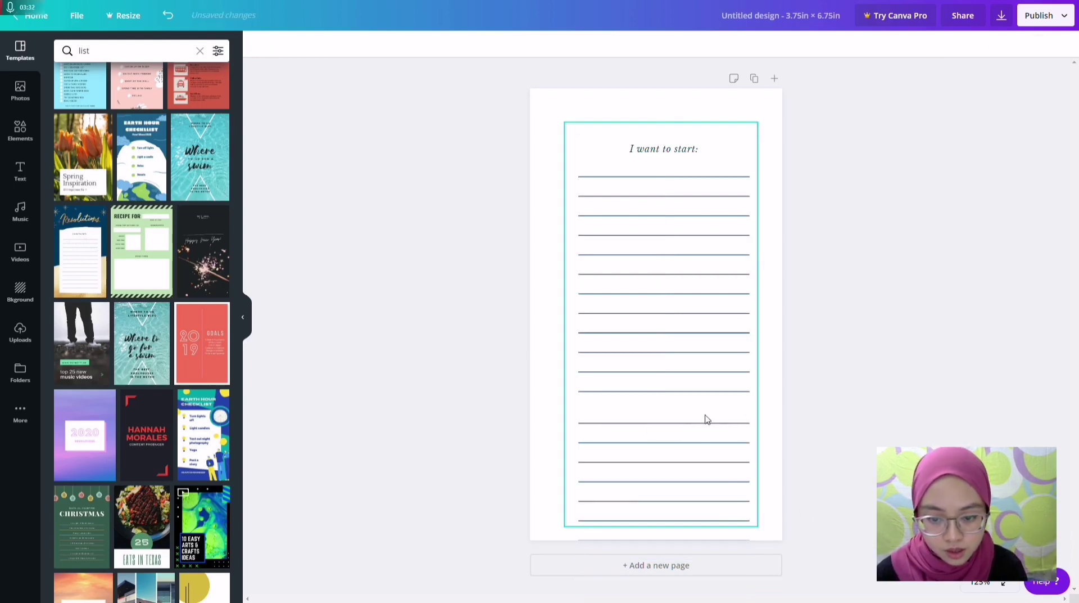
pyautogui.moveTo(706, 414); pyautogui.dragTo(672, 552)
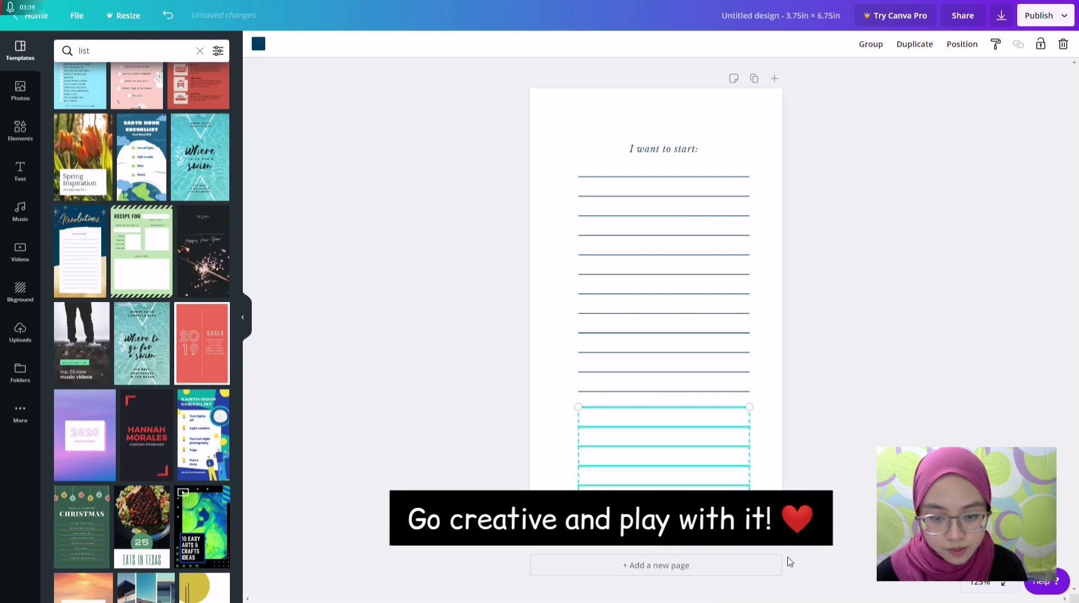
pyautogui.click(802, 445)
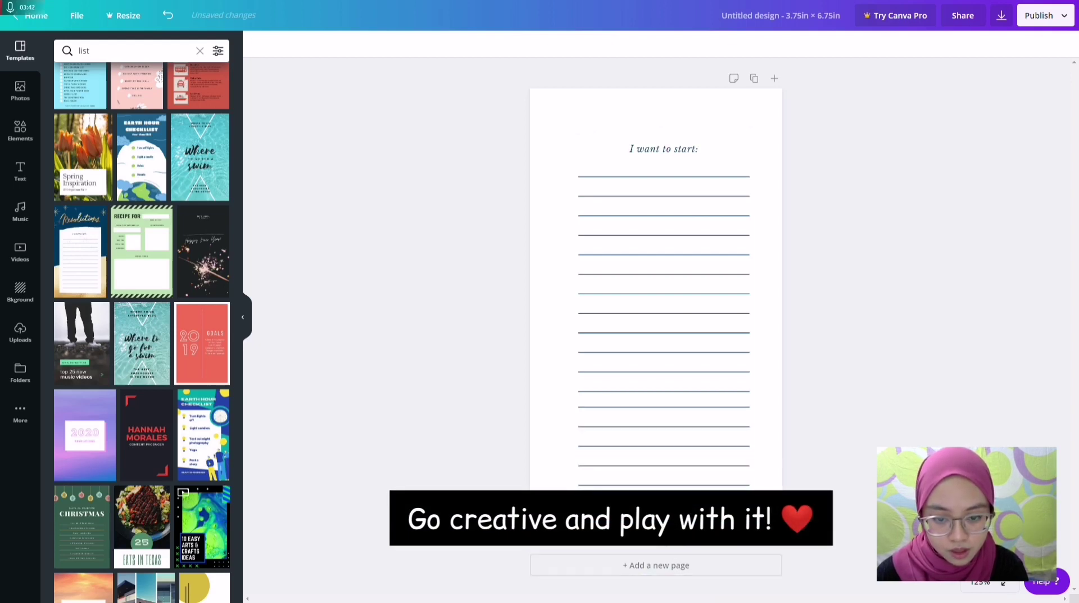
pyautogui.moveTo(703, 553); pyautogui.dragTo(661, 167)
pyautogui.click(963, 44)
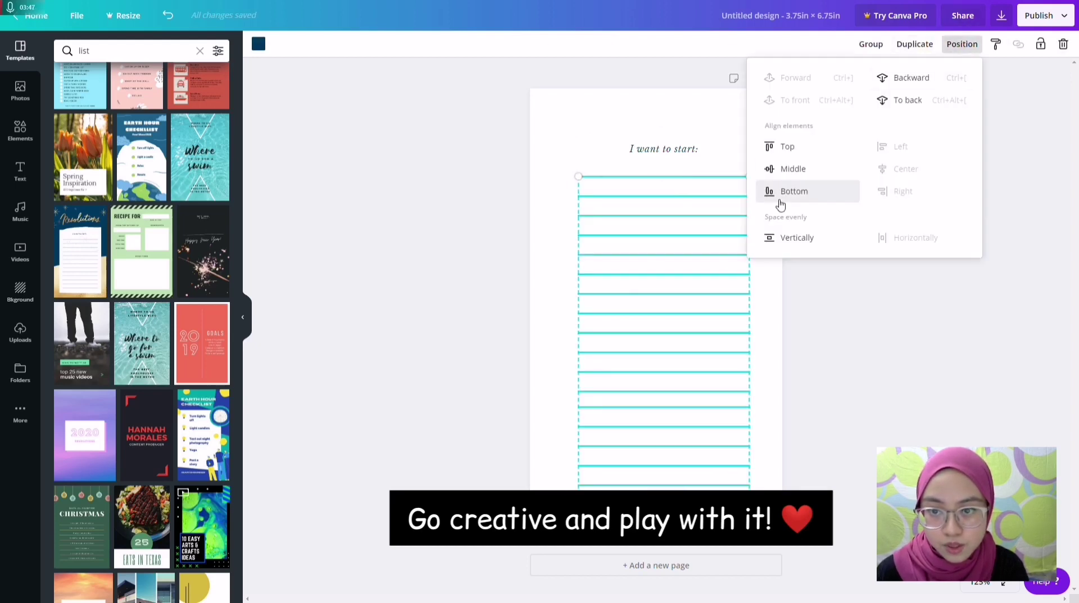
pyautogui.click(798, 239)
pyautogui.click(801, 279)
pyautogui.moveTo(711, 545)
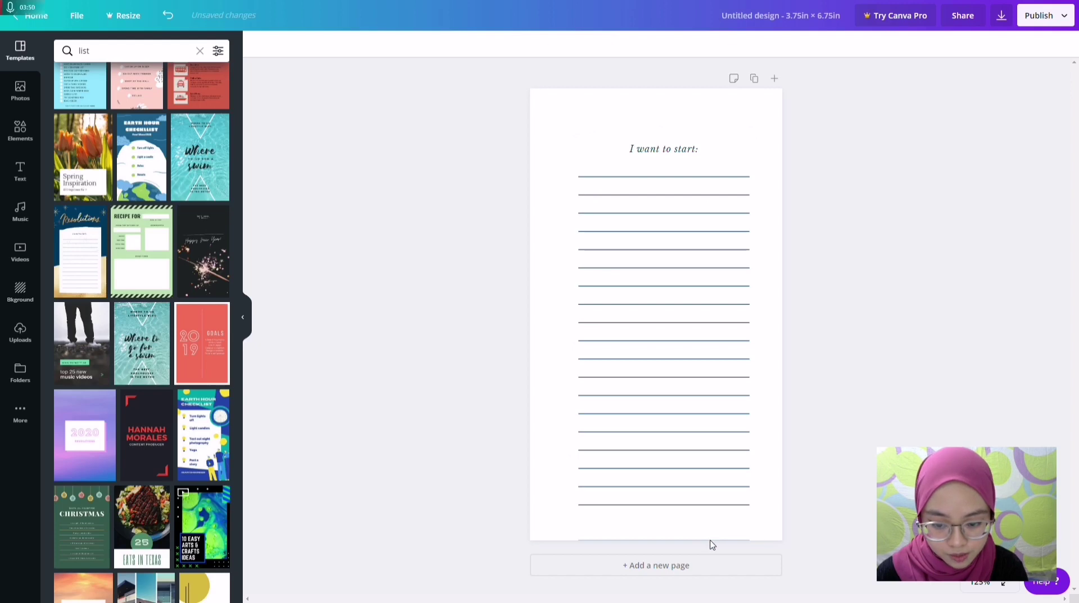
# Change the heading text from 'I want to start:' to 'TO DO LIST'.
pyautogui.click(681, 151)
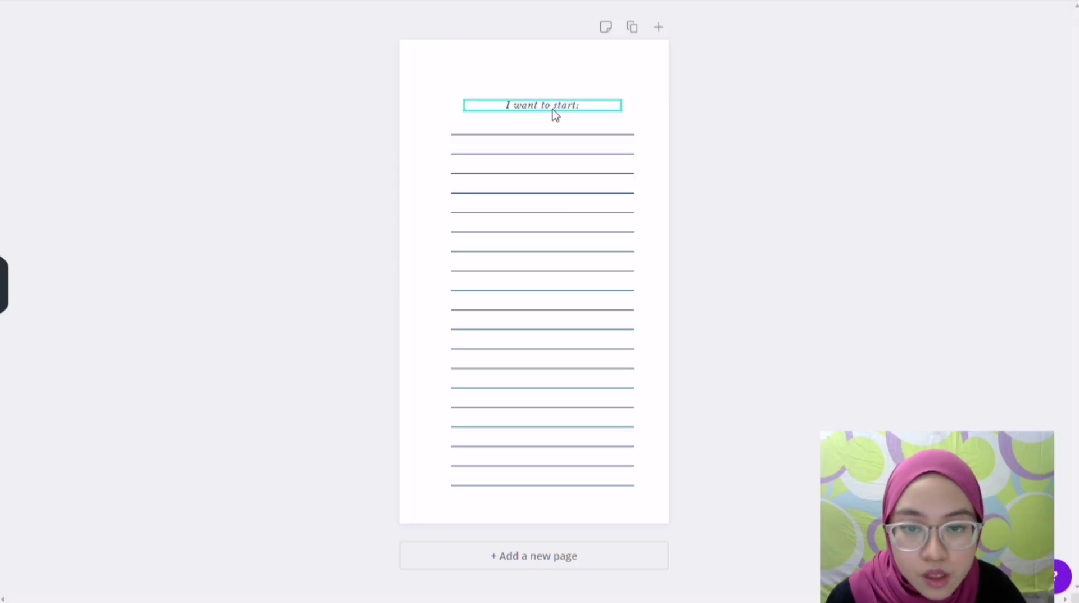
pyautogui.click(555, 115)
pyautogui.moveTo(597, 105); pyautogui.dragTo(410, 118)
pyautogui.write('T')
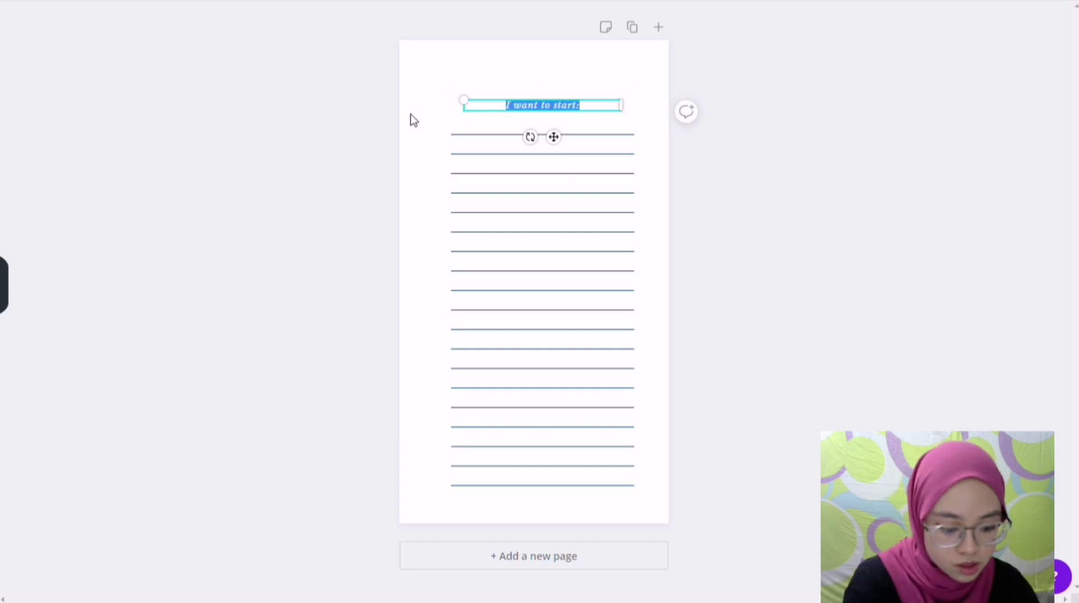
pyautogui.write('O DO LIST')
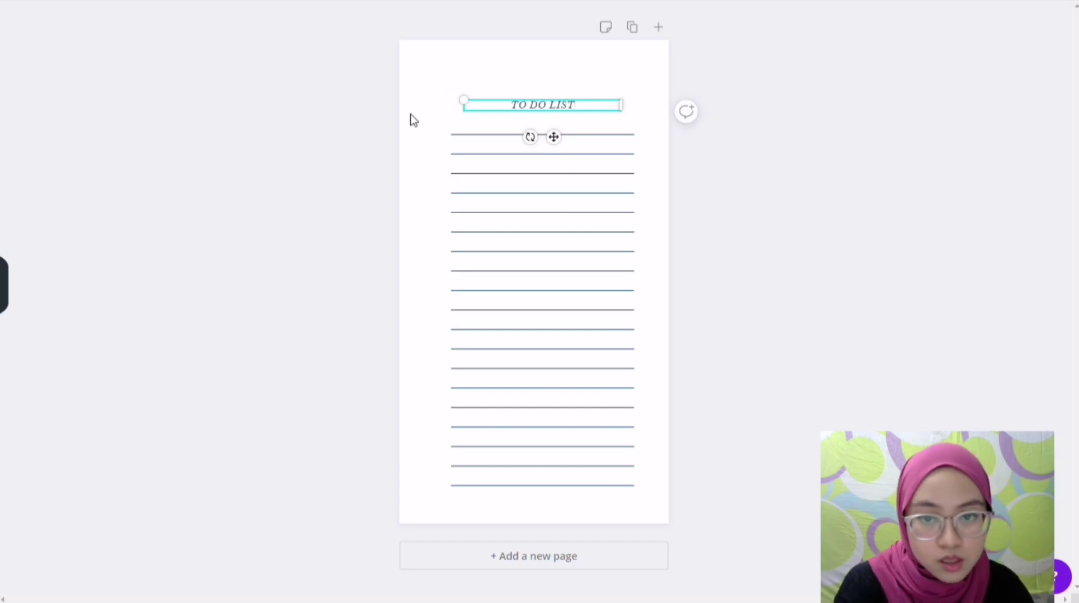
pyautogui.click(781, 283)
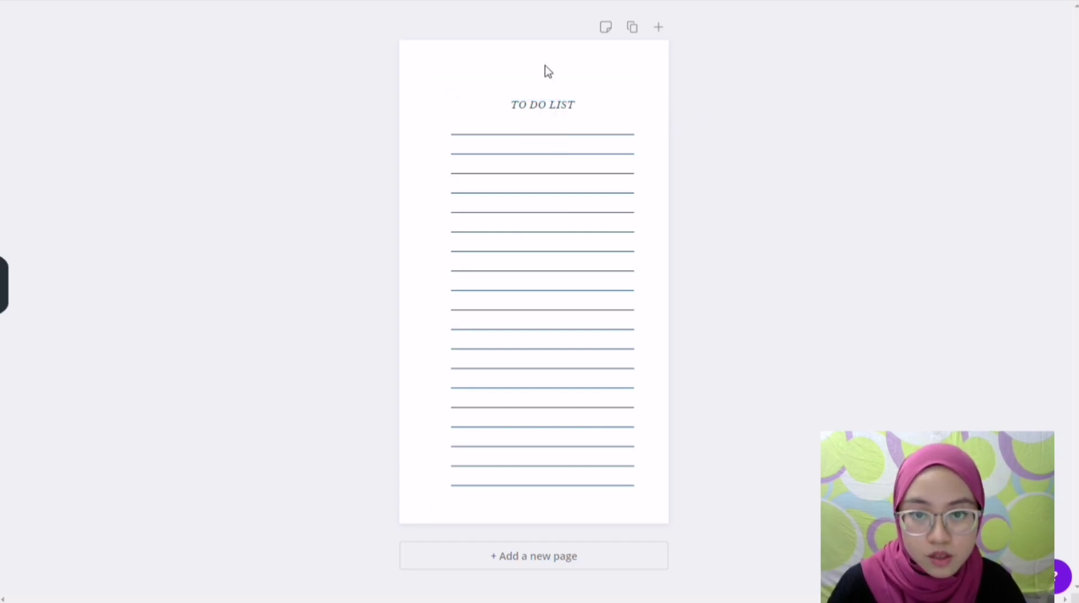
# Nudge the title and all lines up two steps.
pyautogui.moveTo(534, 73); pyautogui.dragTo(596, 514)
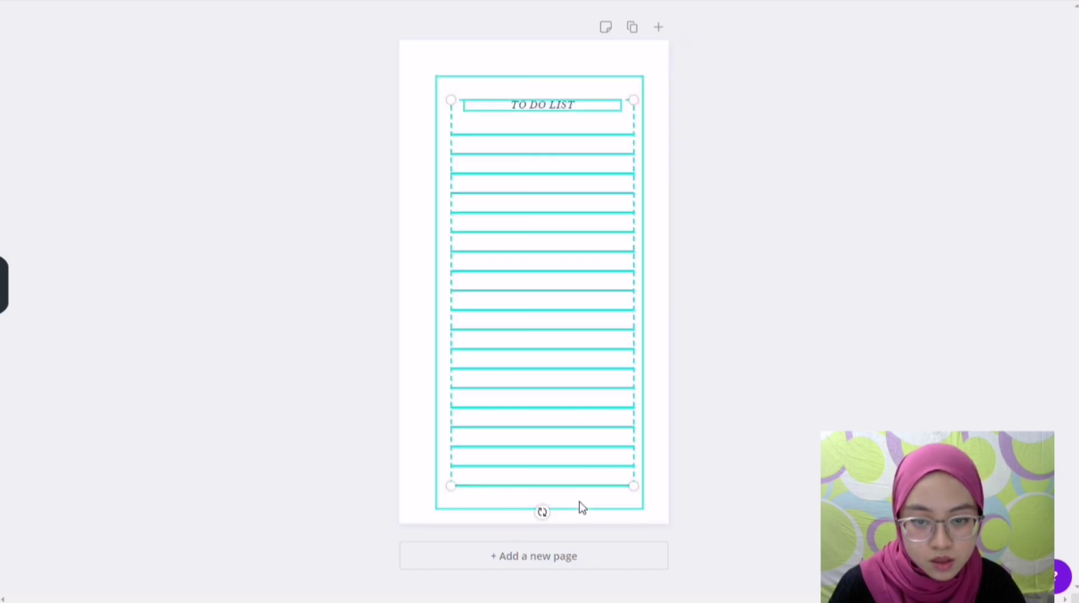
pyautogui.press('Up')
pyautogui.press('Up')
pyautogui.press('Up')
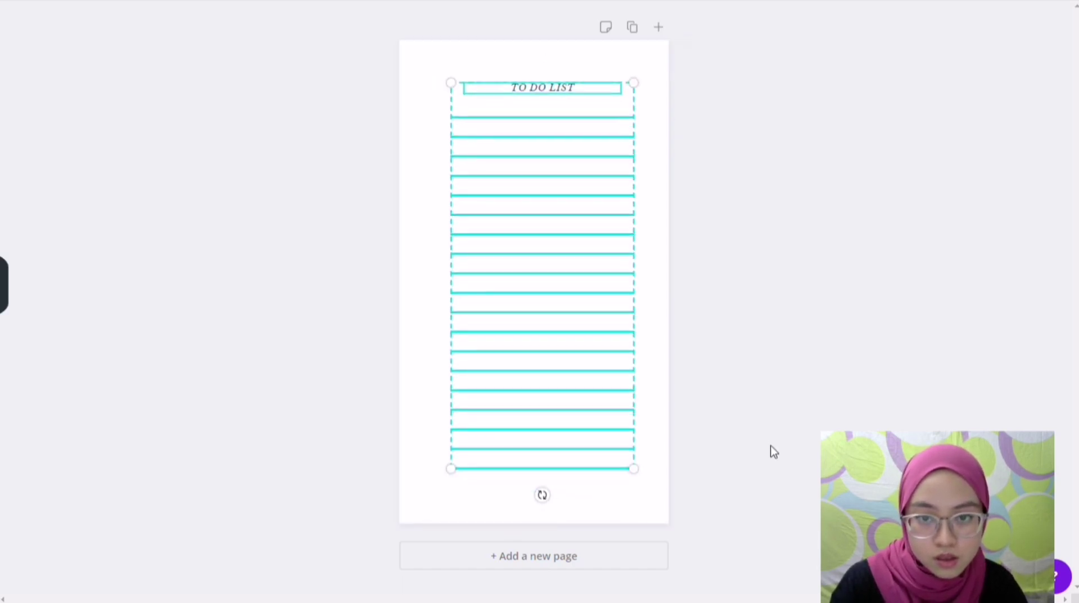
pyautogui.press('Up')
pyautogui.press('Up')
pyautogui.press('Up')
pyautogui.press('Up')
pyautogui.press('Up')
pyautogui.press('Up')
pyautogui.click(810, 479)
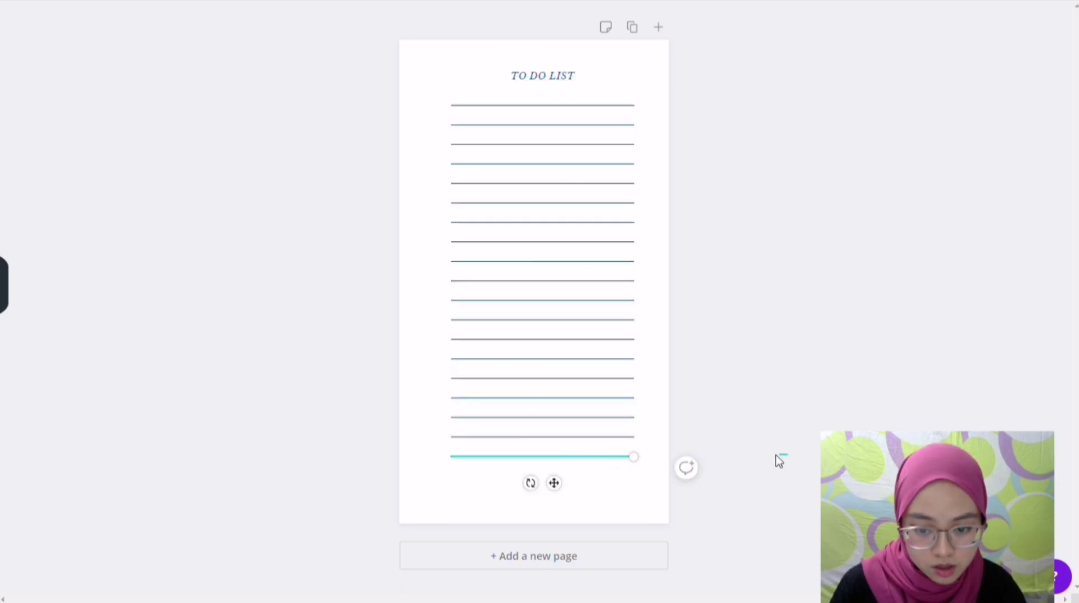
# Duplicate the bottom five lines to the page bottom and delete the extra lowest line.
pyautogui.moveTo(693, 486); pyautogui.dragTo(574, 376)
pyautogui.hotkey('ctrl', 'd')
pyautogui.moveTo(597, 469); pyautogui.dragTo(587, 562)
pyautogui.click(712, 366)
pyautogui.click(625, 514)
pyautogui.press('Delete')
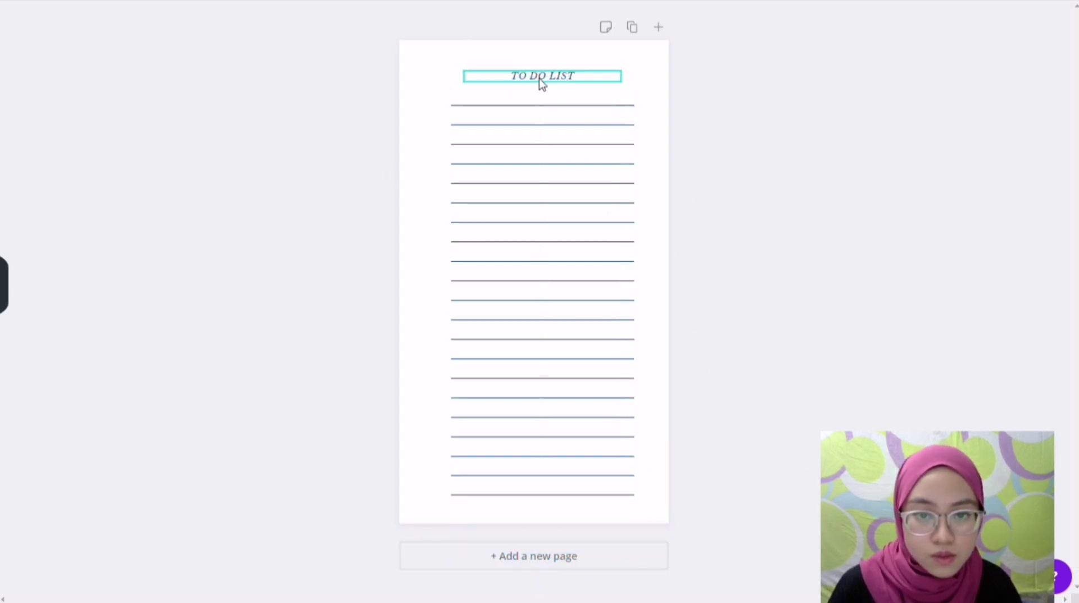
# Open the Position options for the title and lines, then for the lines alone.
pyautogui.moveTo(558, 12); pyautogui.dragTo(680, 538)
pyautogui.click(939, 1)
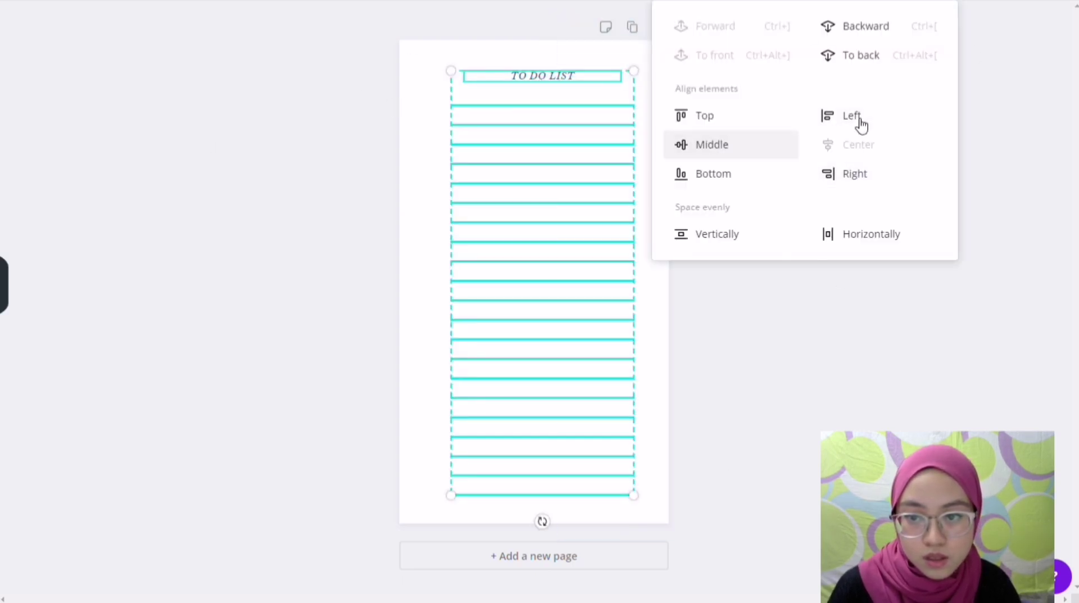
pyautogui.click(759, 347)
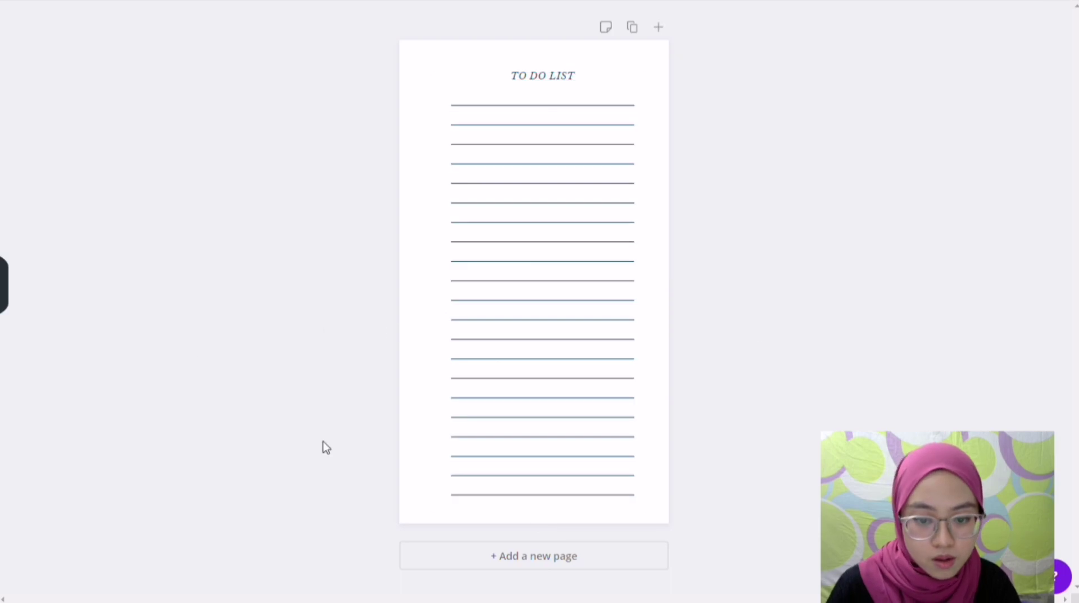
pyautogui.moveTo(699, 504); pyautogui.dragTo(551, 93)
pyautogui.click(939, 1)
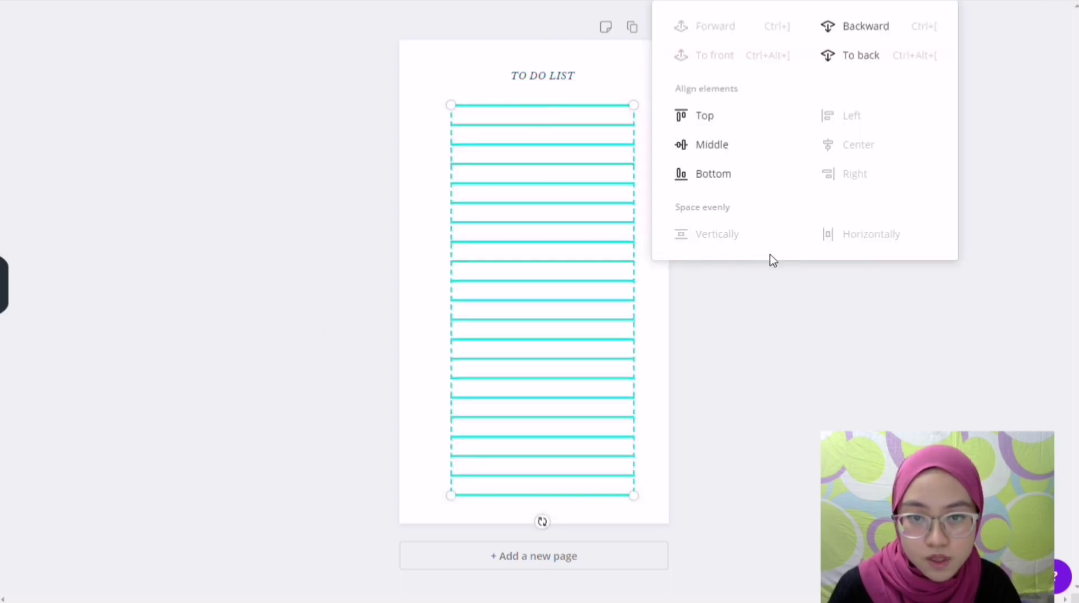
pyautogui.click(740, 275)
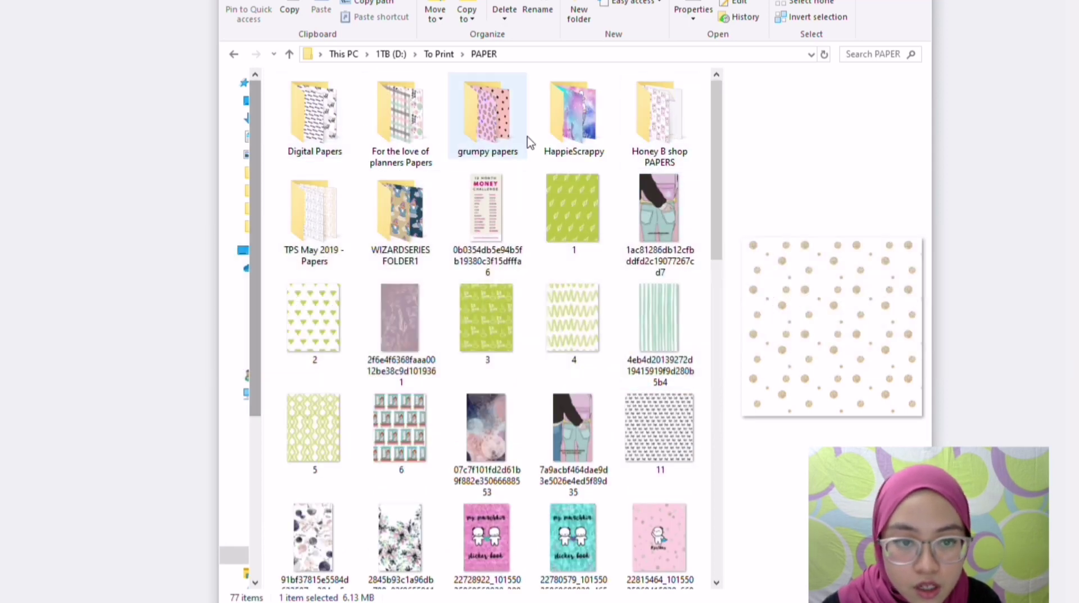
# Drag paper file 1 from the Honey B shop PAPERS folder into Canva's uploads.
pyautogui.doubleClick(667, 127)
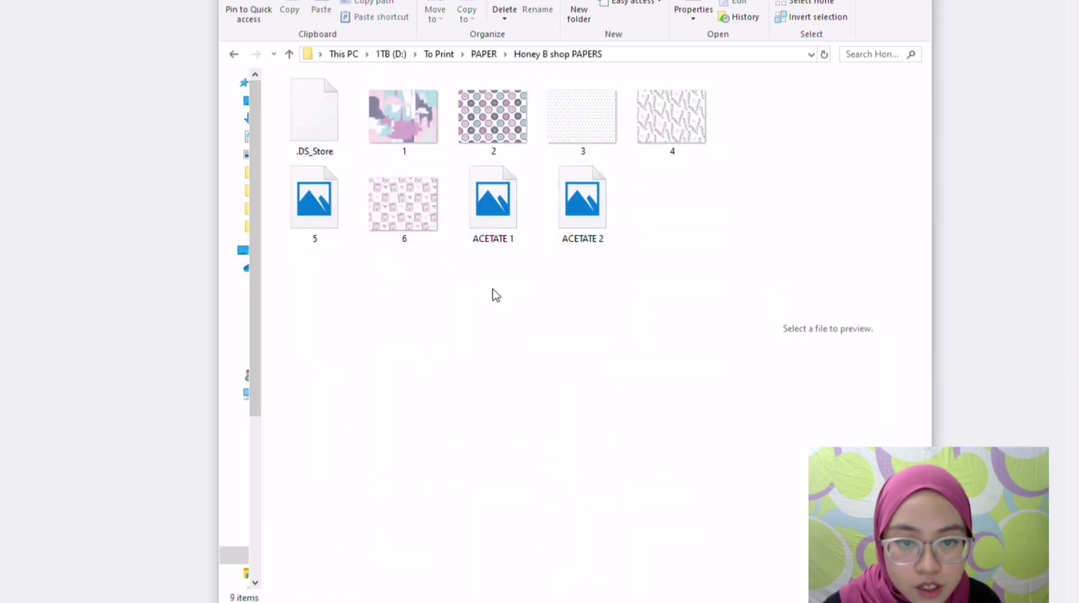
pyautogui.click(396, 127)
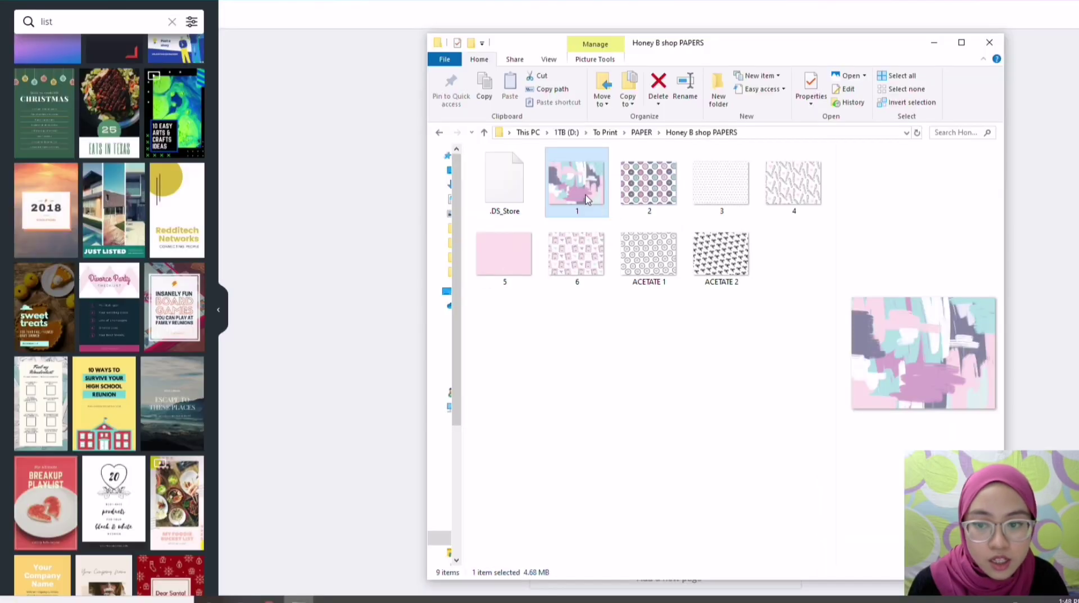
pyautogui.moveTo(285, 229); pyautogui.dragTo(97, 214)
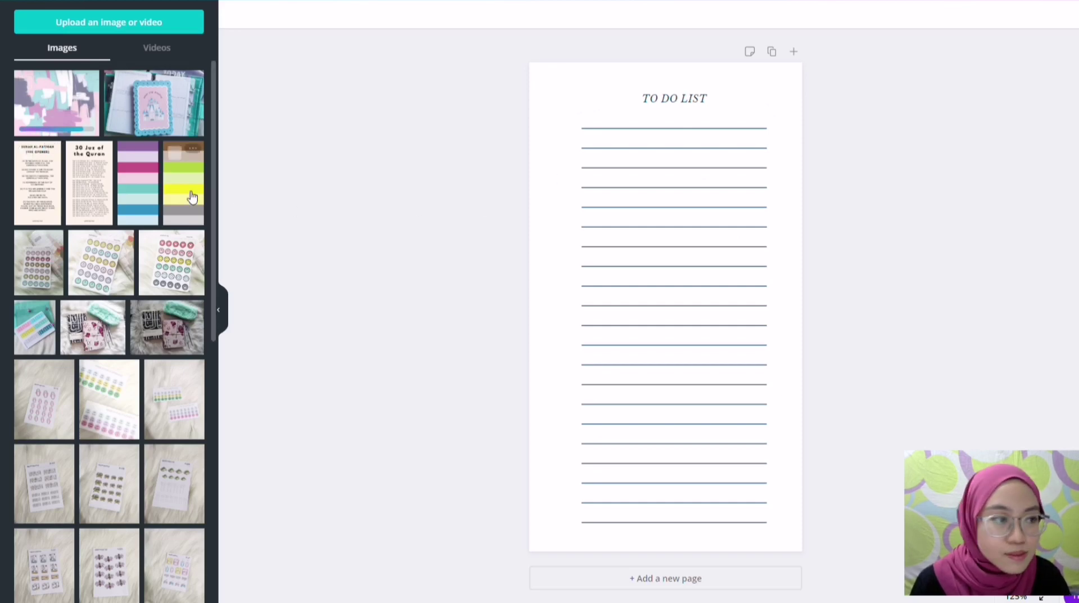
# Place the pastel brushstroke image, rotate it to portrait and stretch it over the page.
pyautogui.click(57, 115)
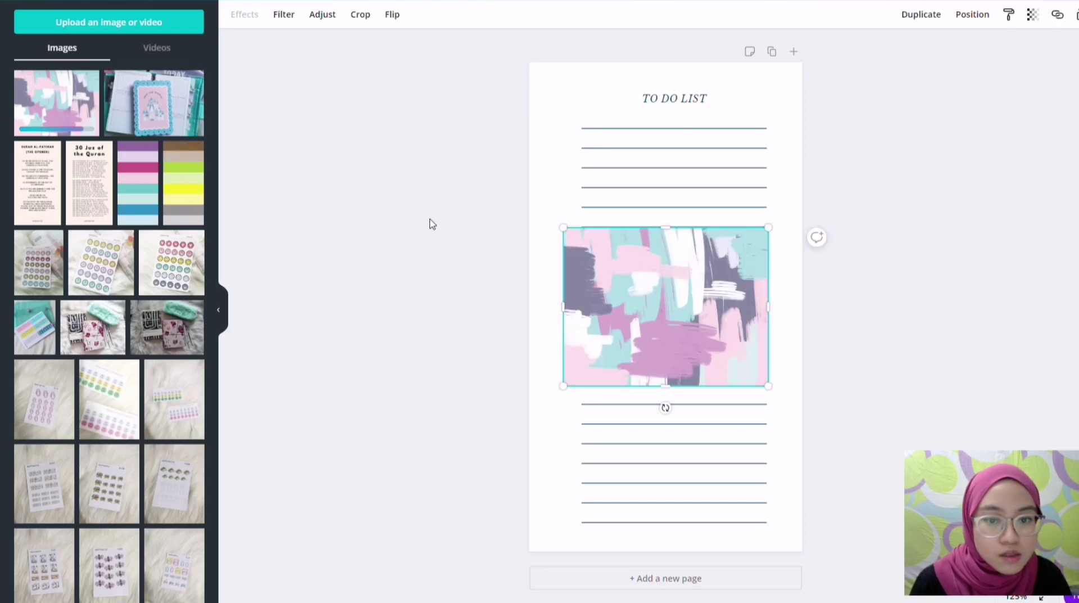
pyautogui.moveTo(597, 275); pyautogui.dragTo(627, 110)
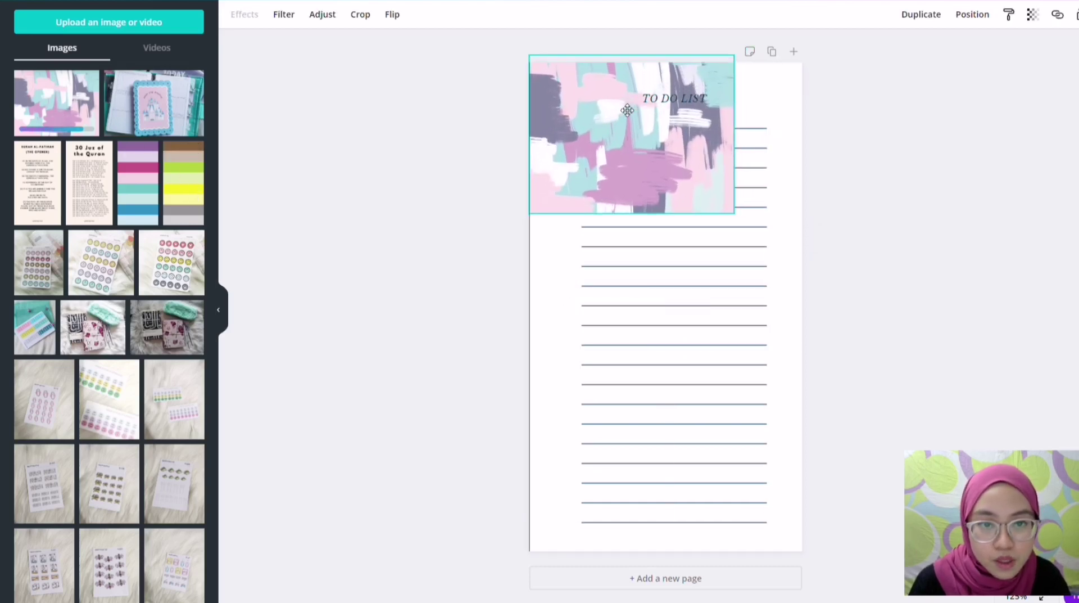
pyautogui.moveTo(762, 264); pyautogui.dragTo(853, 306)
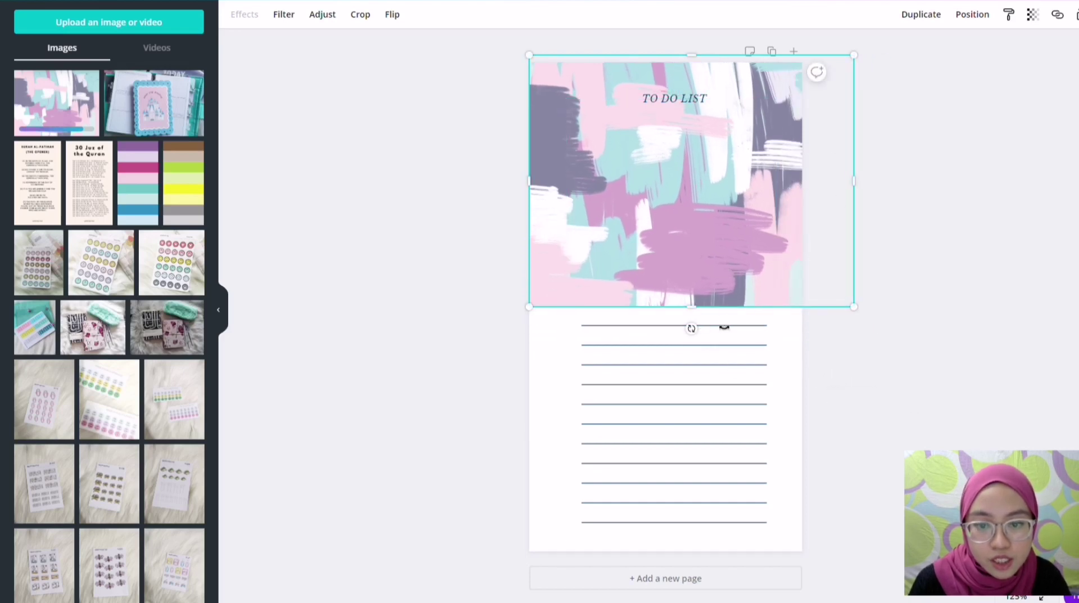
pyautogui.moveTo(692, 328); pyautogui.dragTo(818, 180)
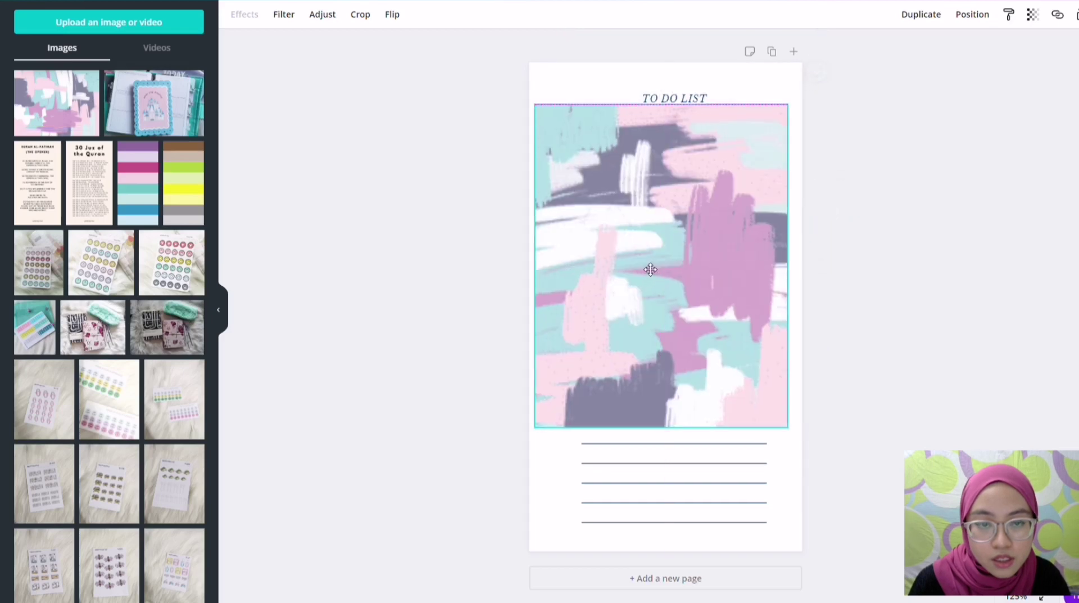
pyautogui.moveTo(720, 196); pyautogui.dragTo(677, 230)
pyautogui.moveTo(776, 382); pyautogui.dragTo(886, 518)
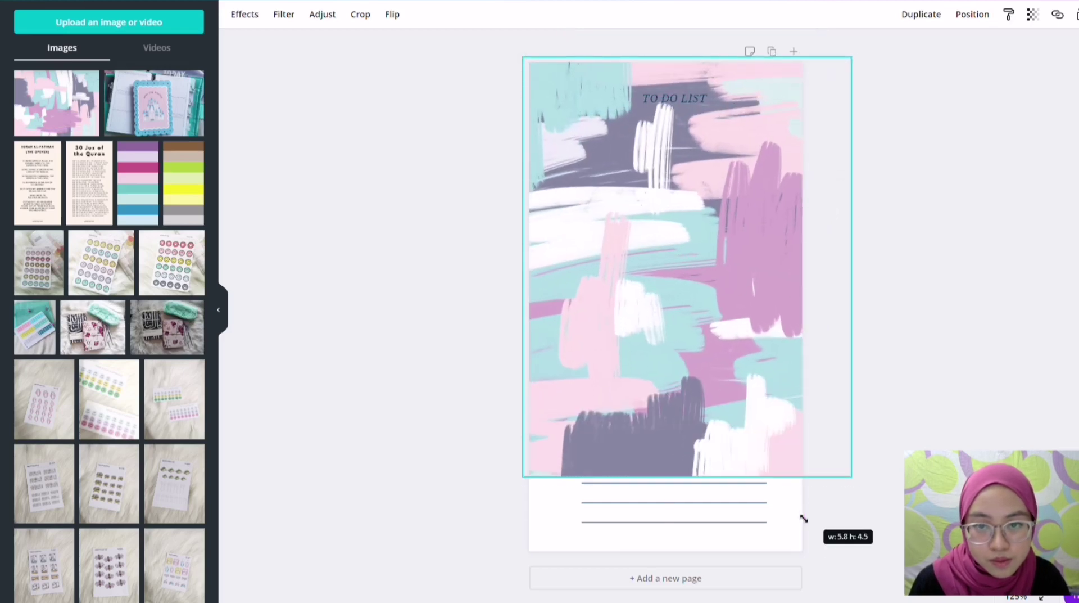
pyautogui.moveTo(715, 399)
pyautogui.mouseDown()
pyautogui.moveTo(709, 415)
pyautogui.moveTo(643, 371)
pyautogui.mouseUp()
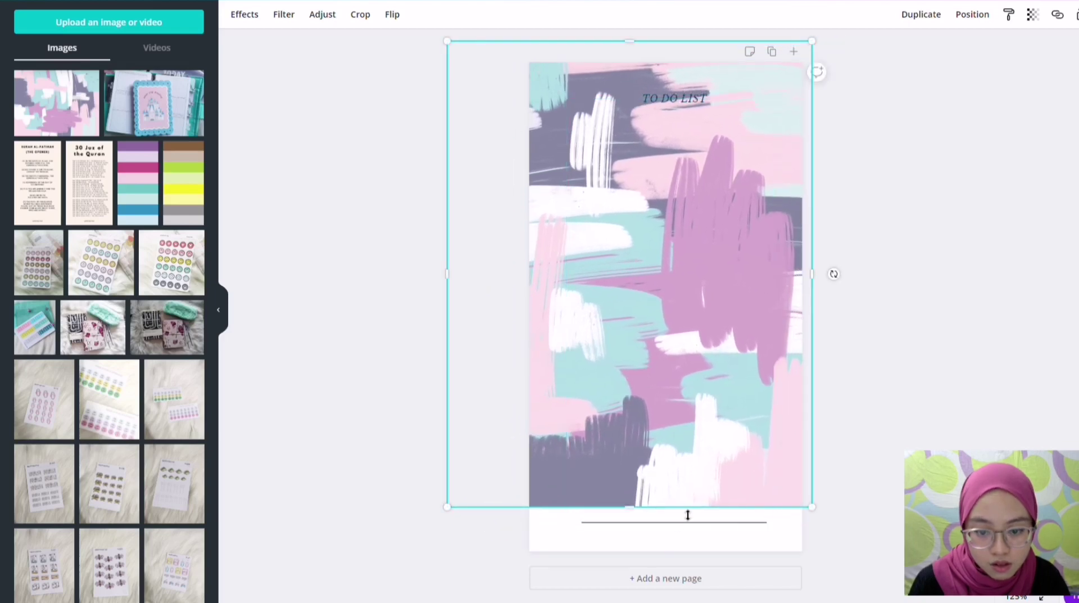
pyautogui.moveTo(631, 502); pyautogui.dragTo(630, 551)
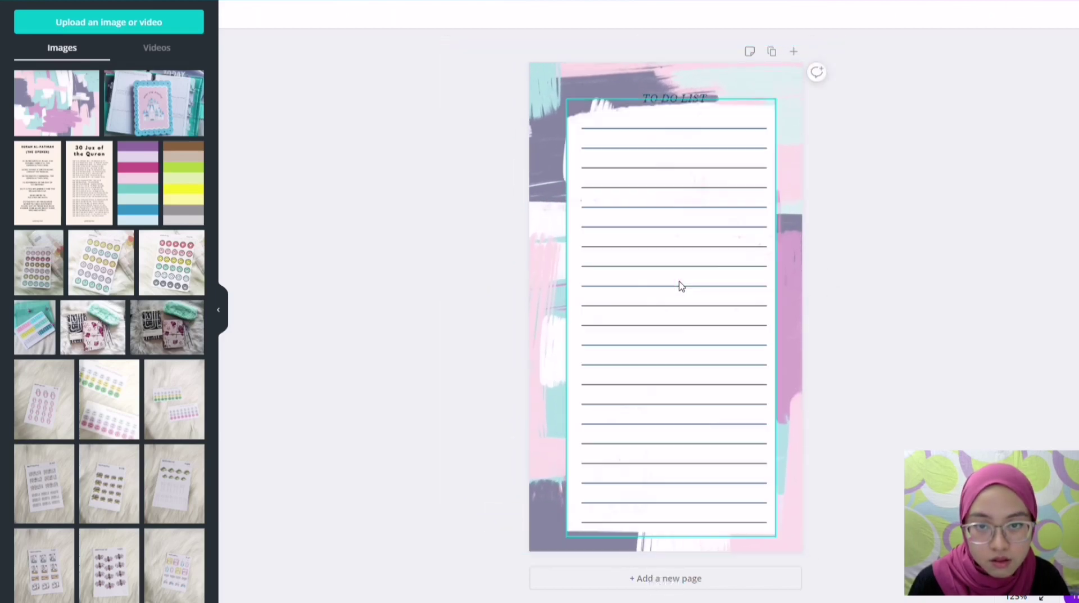
# Stretch the white lined paper's top edge upward to make it taller.
pyautogui.rightClick(678, 281)
pyautogui.rightClick(785, 142)
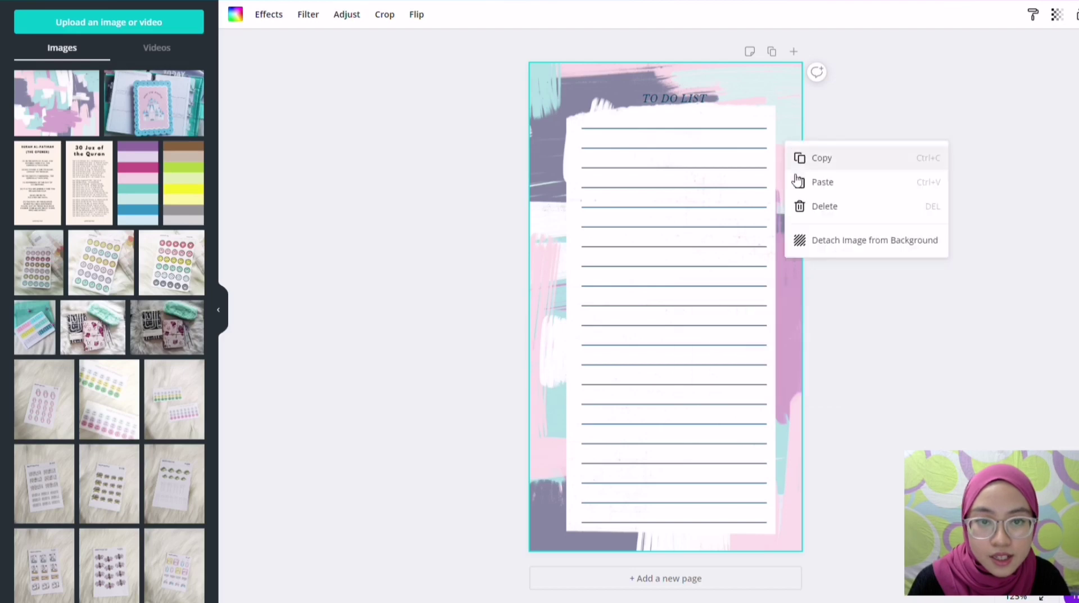
pyautogui.click(862, 101)
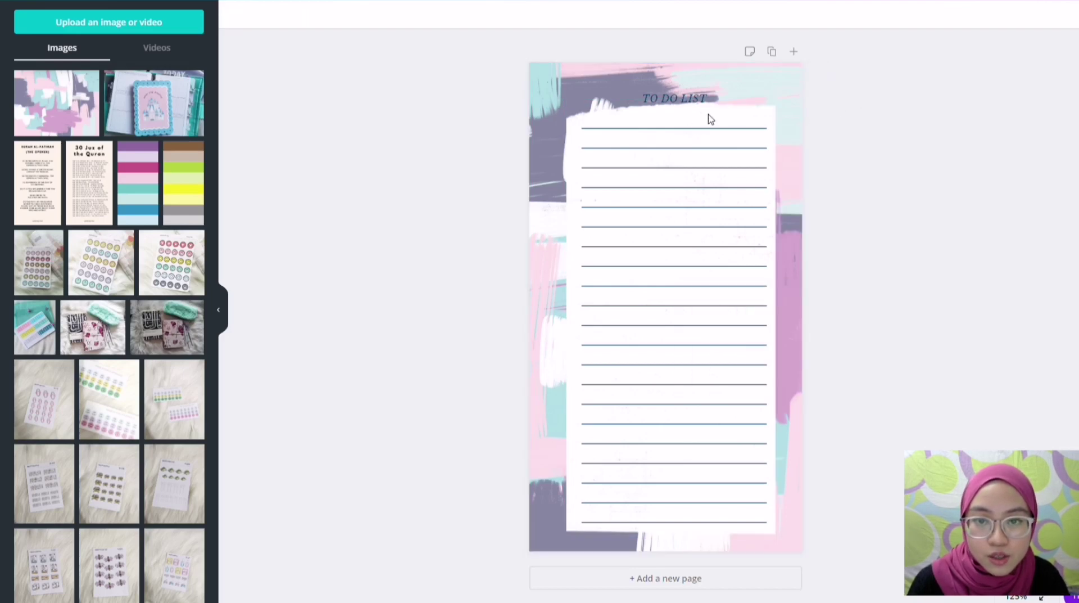
pyautogui.click(680, 132)
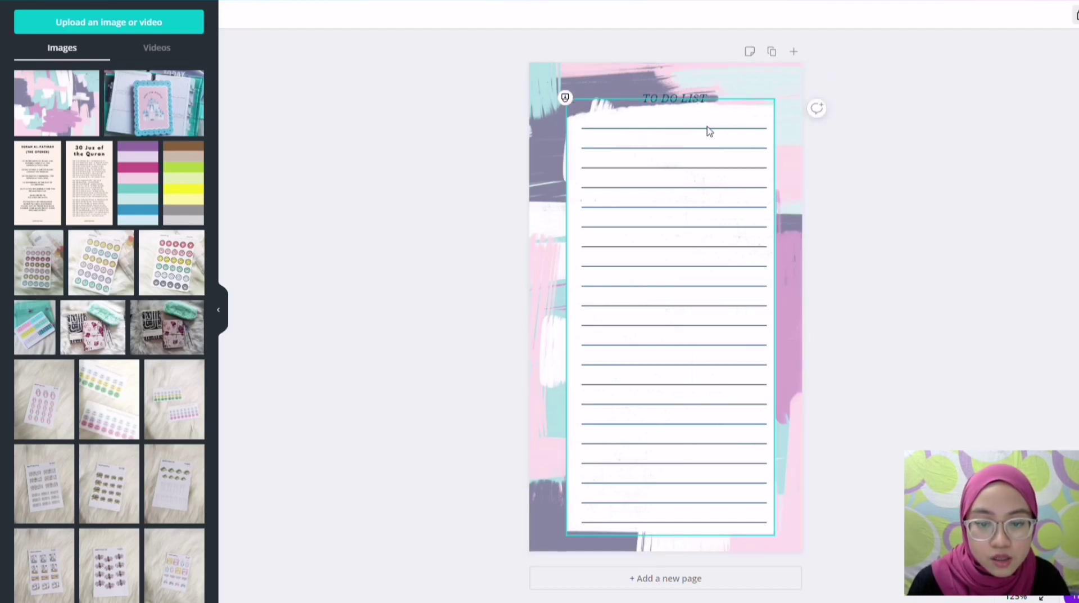
pyautogui.click(662, 101)
pyautogui.click(729, 123)
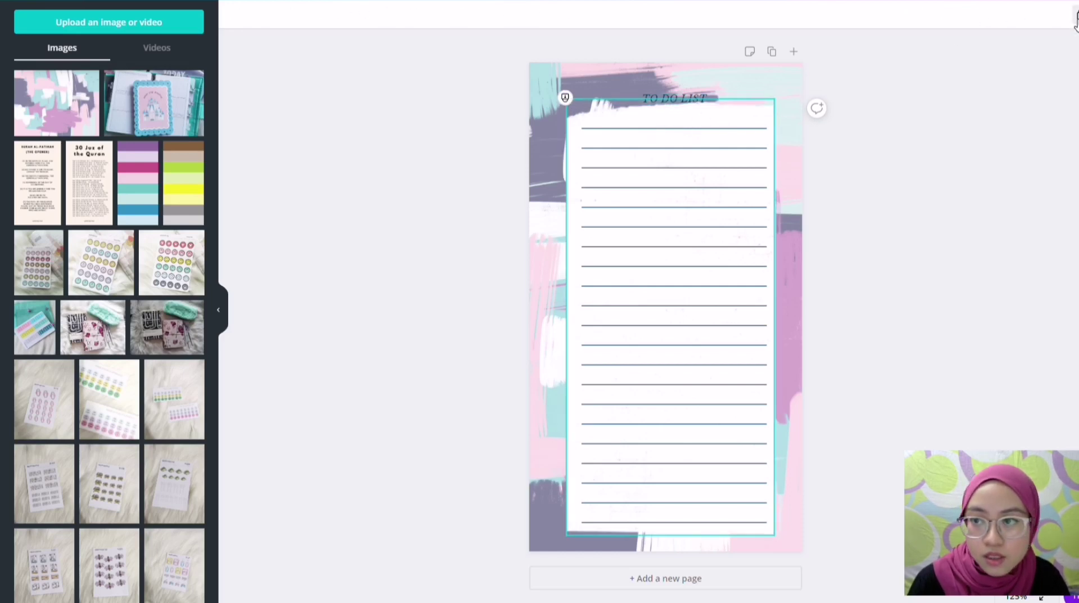
pyautogui.click(681, 131)
pyautogui.moveTo(675, 100); pyautogui.dragTo(674, 79)
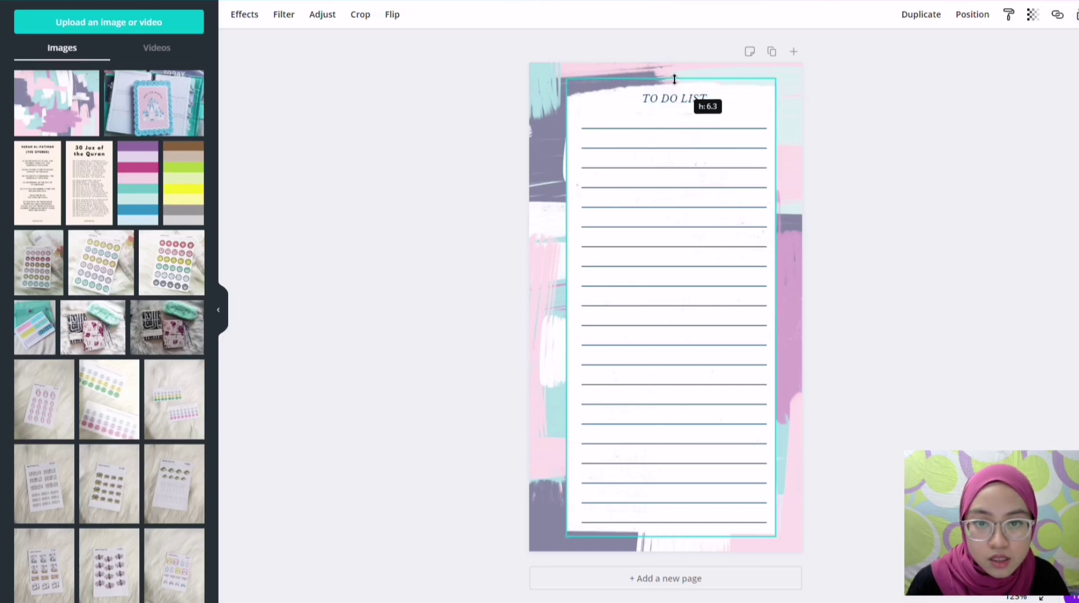
pyautogui.click(896, 121)
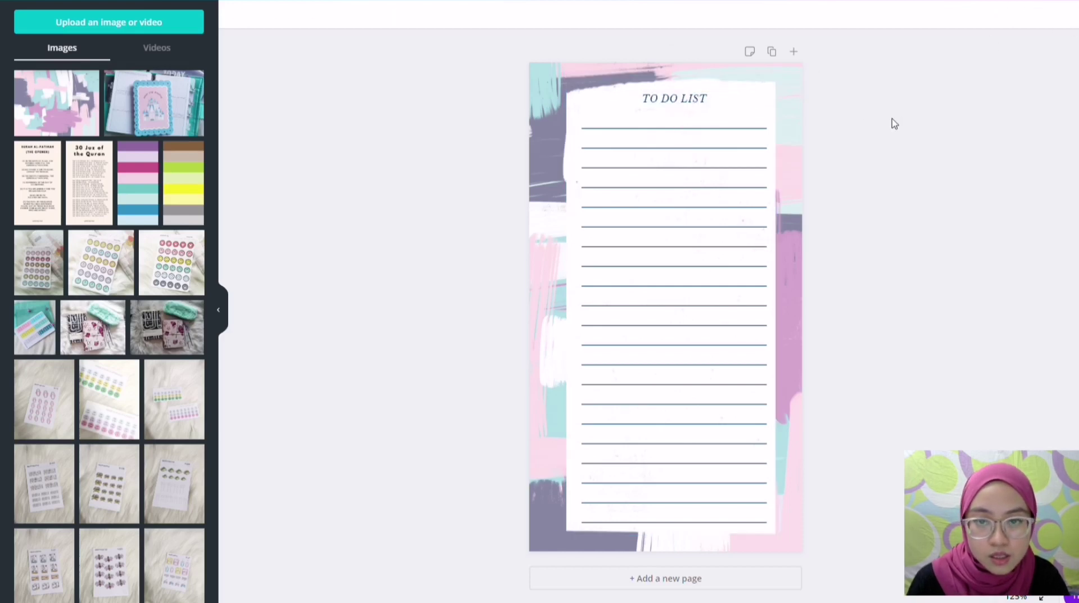
# Nudge the lined paper and TO DO LIST title slightly right and down.
pyautogui.moveTo(602, 44)
pyautogui.mouseDown()
pyautogui.moveTo(743, 533)
pyautogui.moveTo(896, 506)
pyautogui.mouseUp()
pyautogui.press('Right')
pyautogui.press('Right')
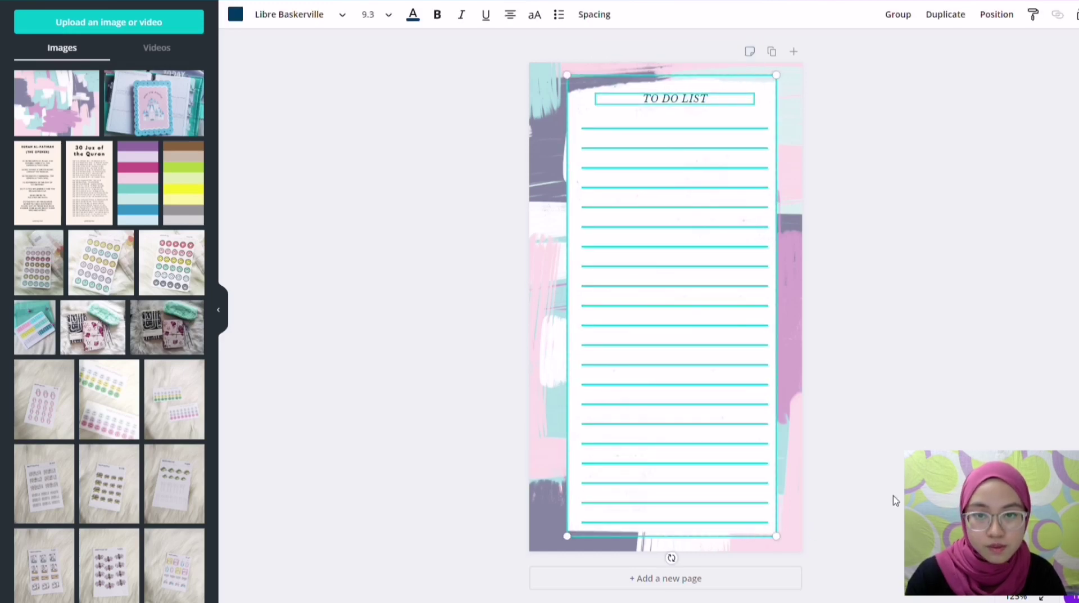
pyautogui.press('Right')
pyautogui.press('Right')
pyautogui.press('Right')
pyautogui.press('Right')
pyautogui.press('Right')
pyautogui.press('Right')
pyautogui.press('Down')
pyautogui.press('Down')
pyautogui.press('Down')
pyautogui.press('Down')
pyautogui.press('Down')
pyautogui.press('Down')
pyautogui.press('Down')
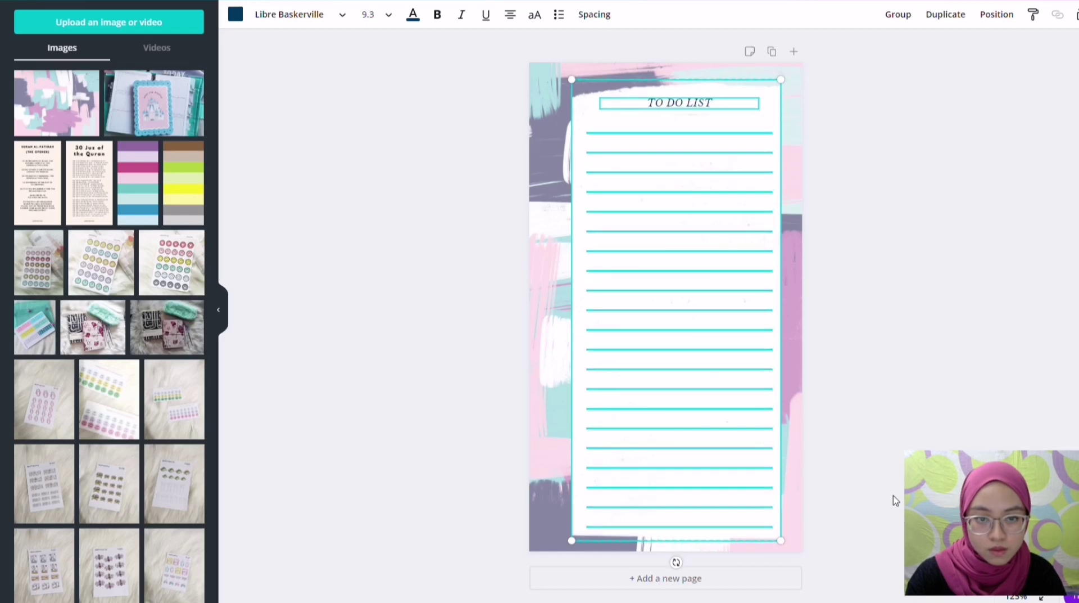
pyautogui.press('Left')
pyautogui.press('Left')
pyautogui.press('Left')
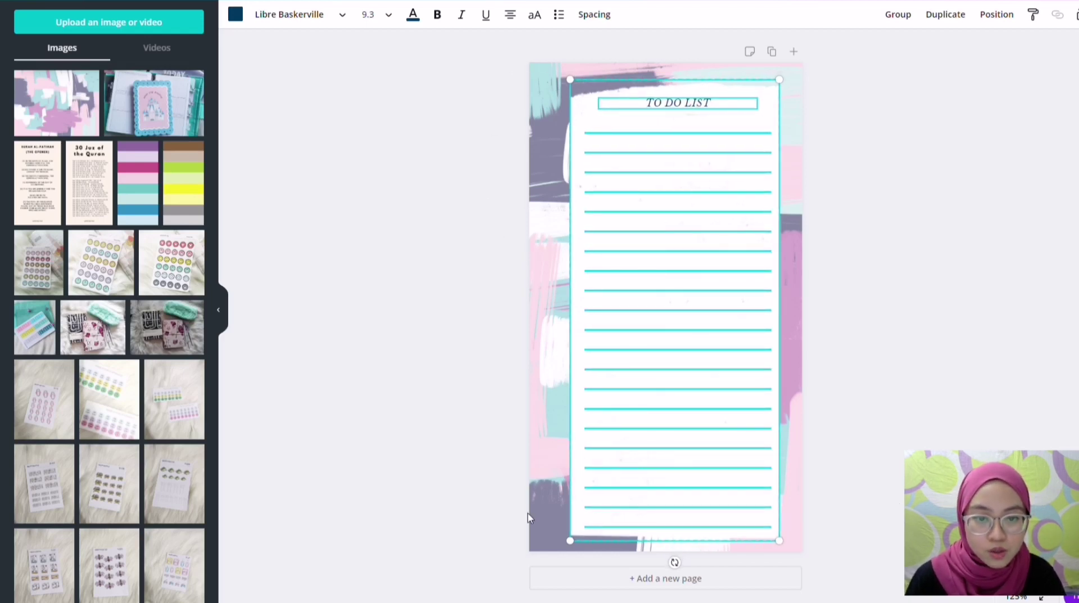
pyautogui.press('Escape')
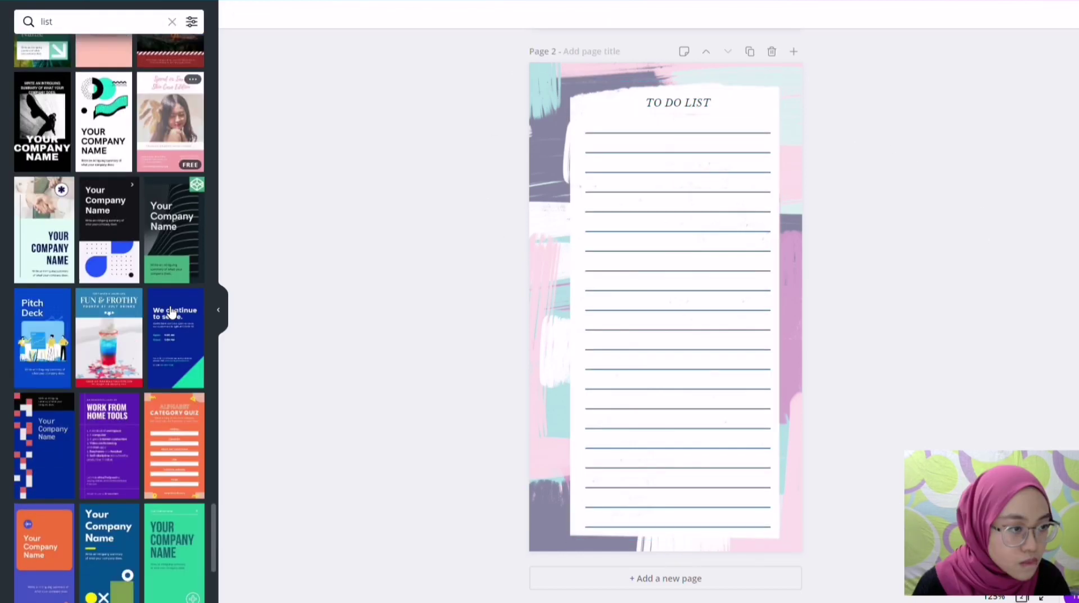
# Add the My Healthy Meal Grocery List template from the 'list' results as a new page.
pyautogui.scroll(-2, 172, 311)
pyautogui.scroll(-3, 171, 310)
pyautogui.scroll(-3, 172, 311)
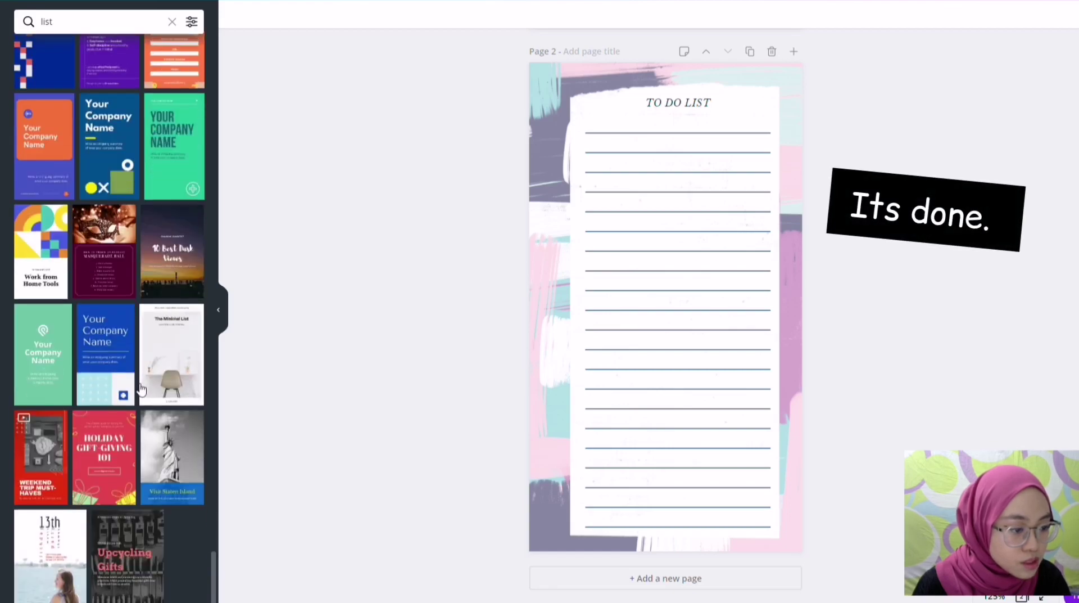
pyautogui.scroll(-3, 142, 388)
pyautogui.scroll(-3, 143, 385)
pyautogui.scroll(-3, 147, 377)
pyautogui.scroll(-3, 152, 371)
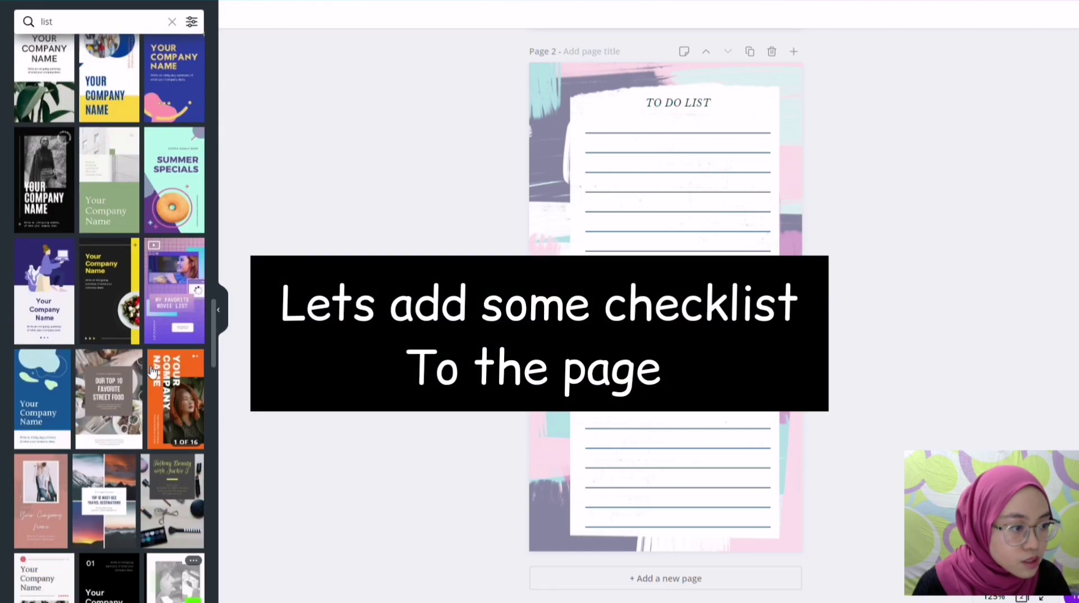
pyautogui.scroll(3, 152, 371)
pyautogui.scroll(3, 151, 369)
pyautogui.scroll(1, 151, 366)
pyautogui.scroll(3, 148, 364)
pyautogui.scroll(3, 145, 362)
pyautogui.scroll(-6, 140, 358)
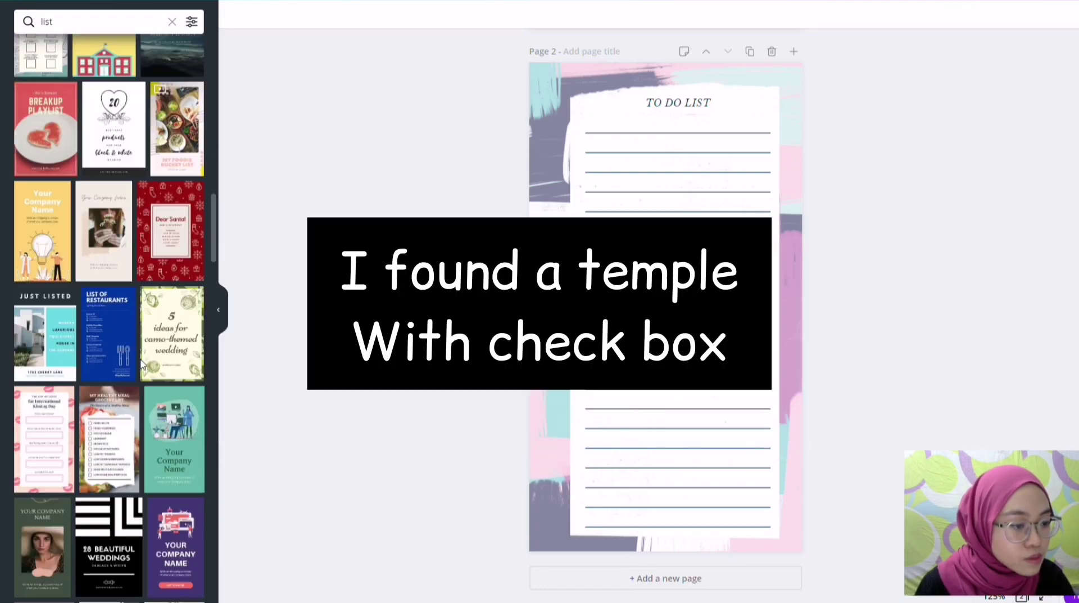
pyautogui.click(107, 337)
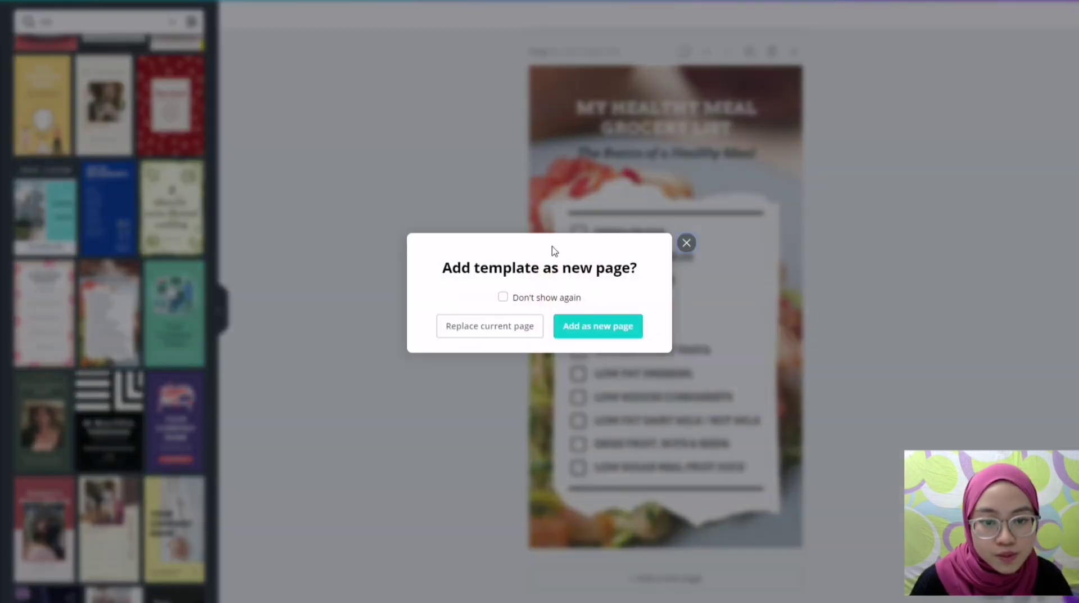
pyautogui.click(599, 331)
# Select the column of eleven checkboxes on the grocery list page.
pyautogui.click(580, 235)
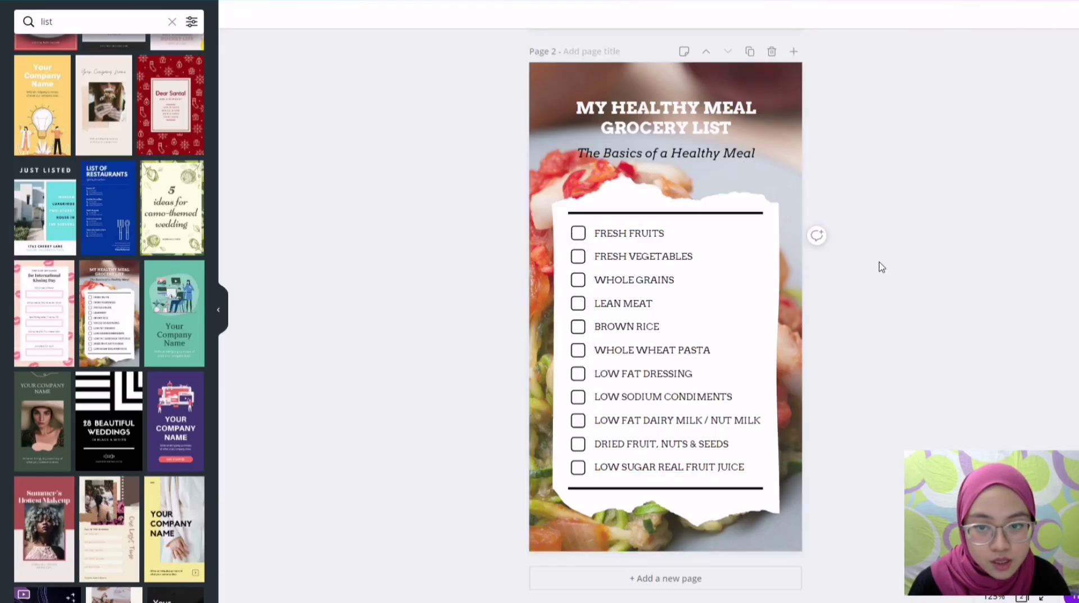
pyautogui.click(756, 248)
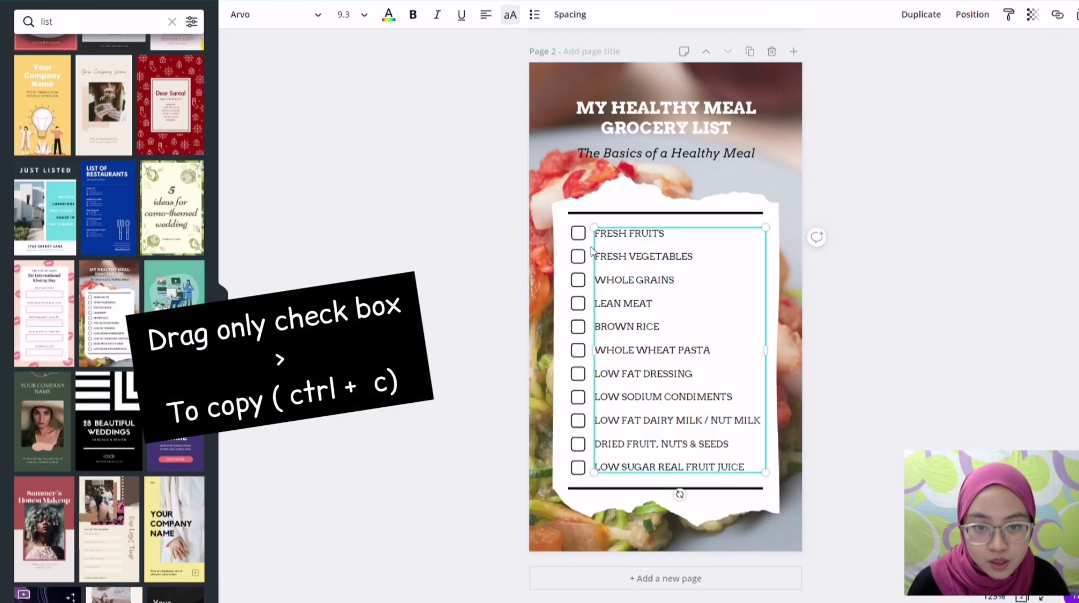
pyautogui.click(578, 235)
pyautogui.keyDown('shift'); pyautogui.click(579, 258); pyautogui.keyUp('shift')
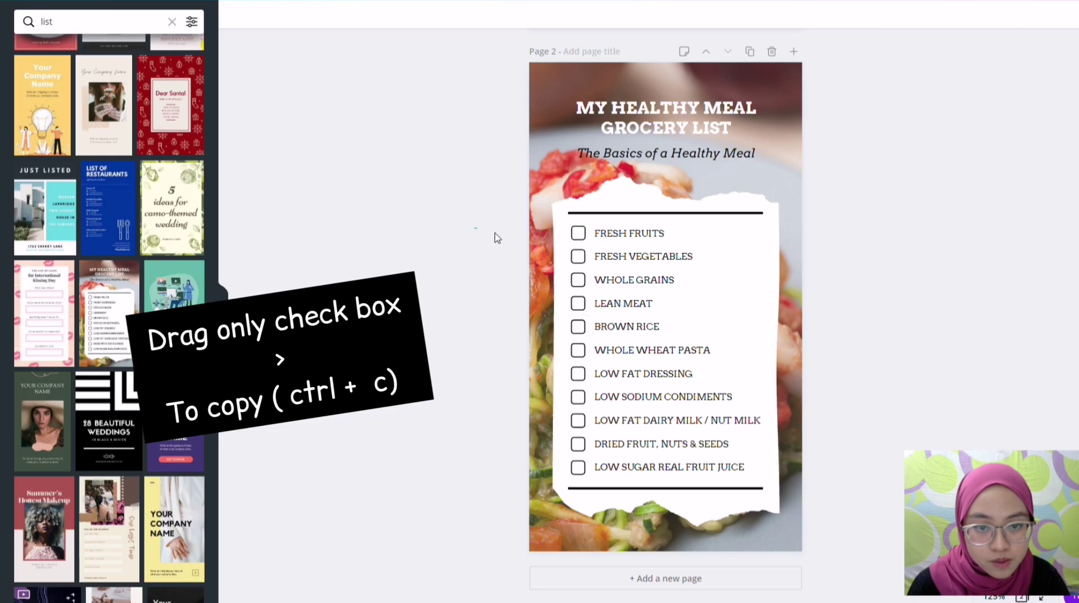
pyautogui.moveTo(524, 247); pyautogui.dragTo(590, 484)
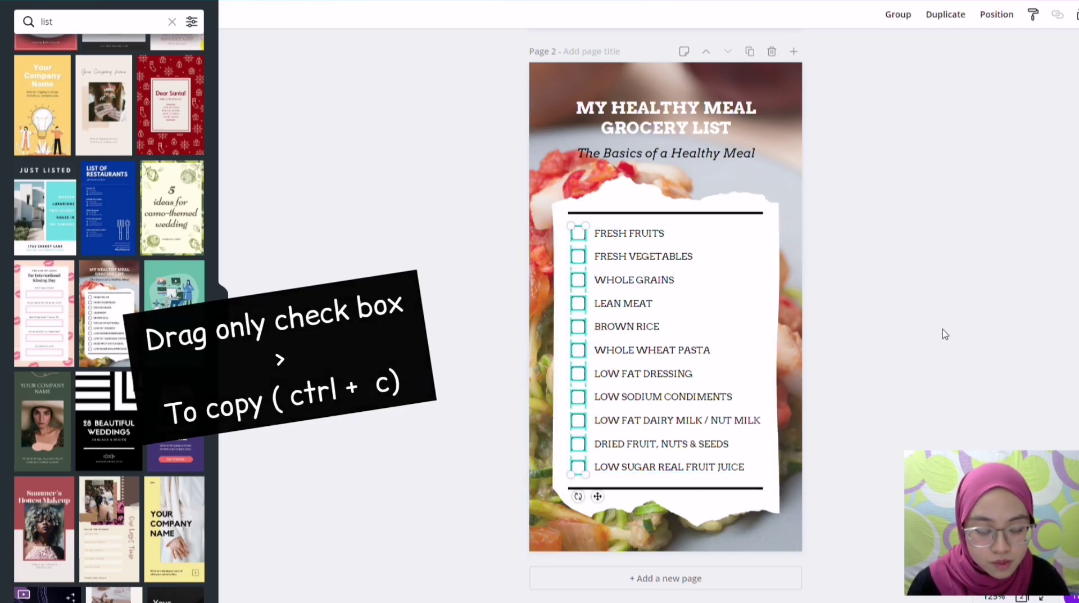
# Paste the checkbox column onto the TO DO LIST page beside the first lines.
pyautogui.scroll(5, 750, 313)
pyautogui.scroll(4, 731, 320)
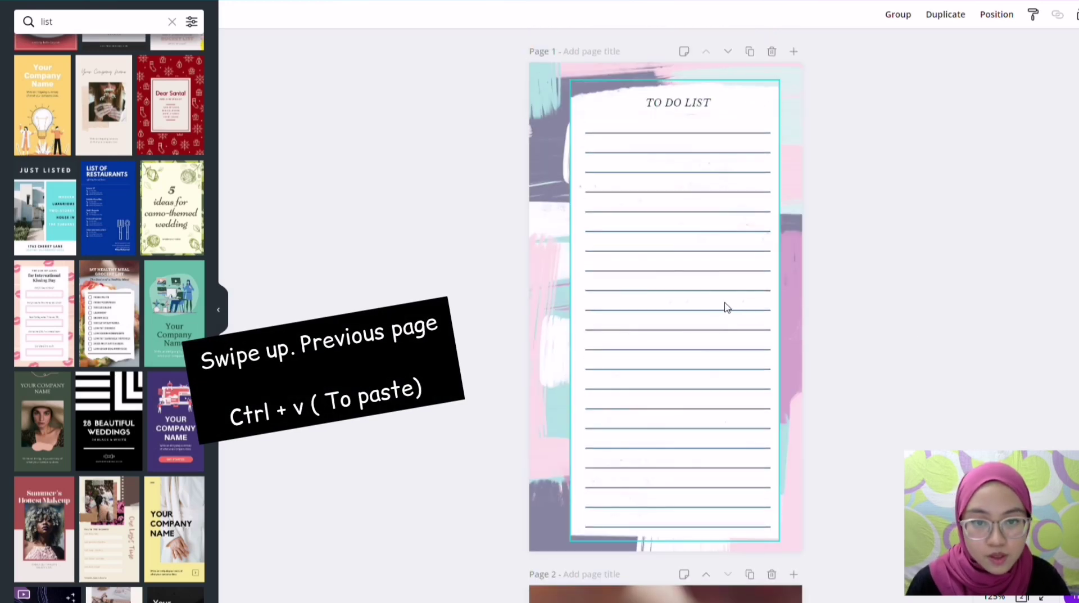
pyautogui.click(796, 298)
pyautogui.hotkey('ctrl', 'v')
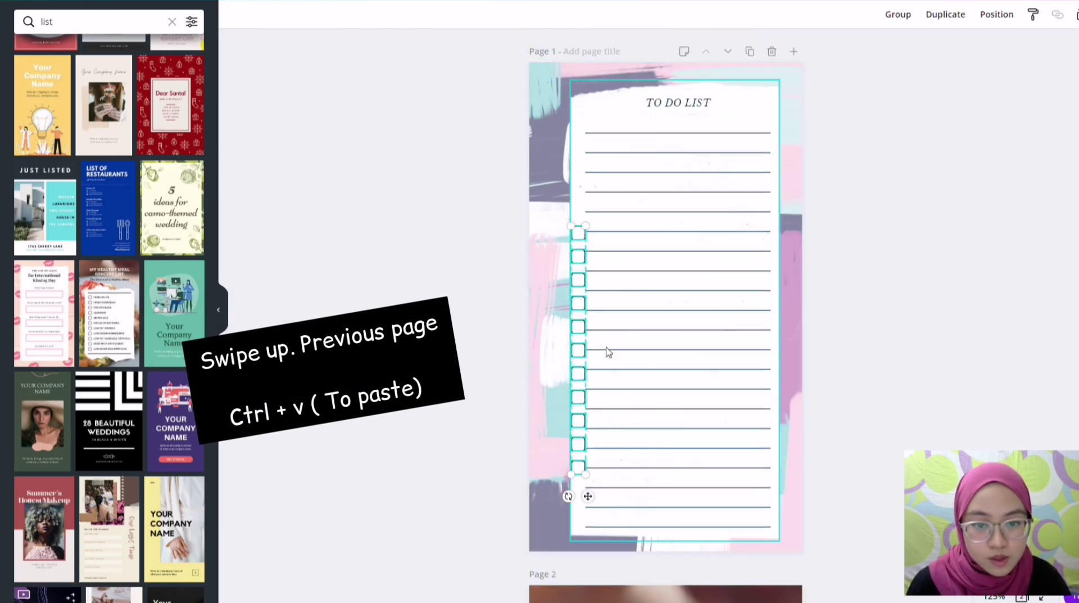
pyautogui.moveTo(585, 280); pyautogui.dragTo(602, 187)
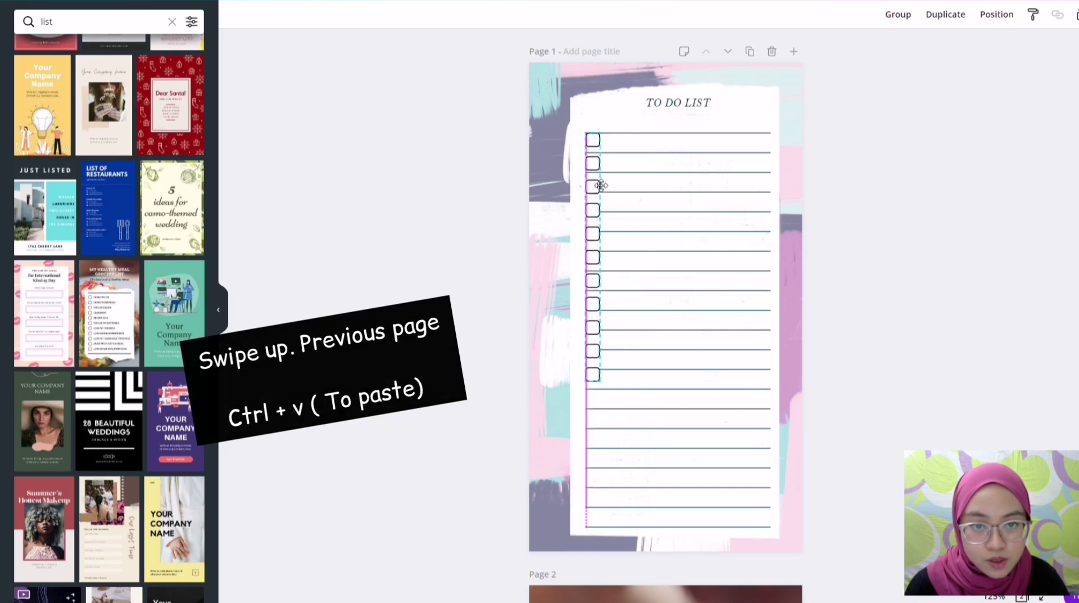
# Nudge individual checkboxes so each sits at the start of its ruled line.
pyautogui.click(915, 210)
pyautogui.click(593, 163)
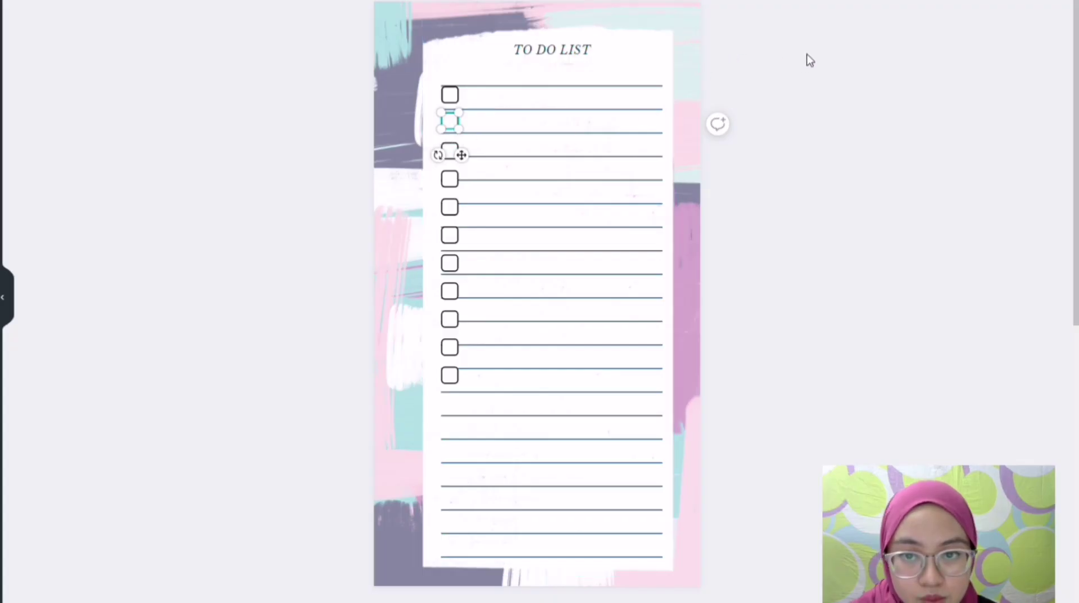
pyautogui.moveTo(806, 55); pyautogui.dragTo(542, 601)
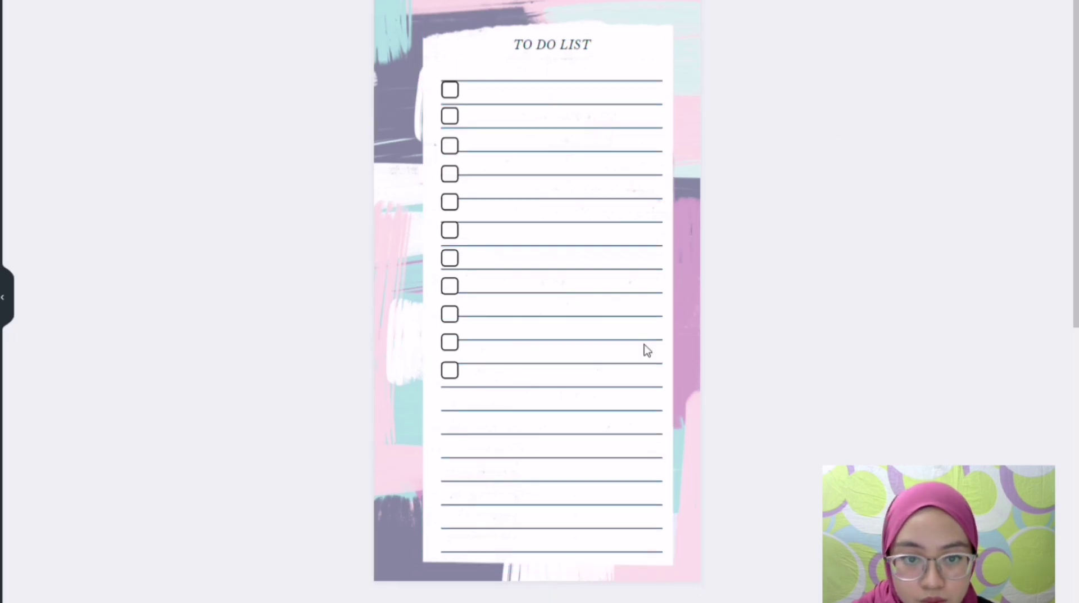
pyautogui.scroll(-5, 661, 334)
pyautogui.scroll(5, 662, 334)
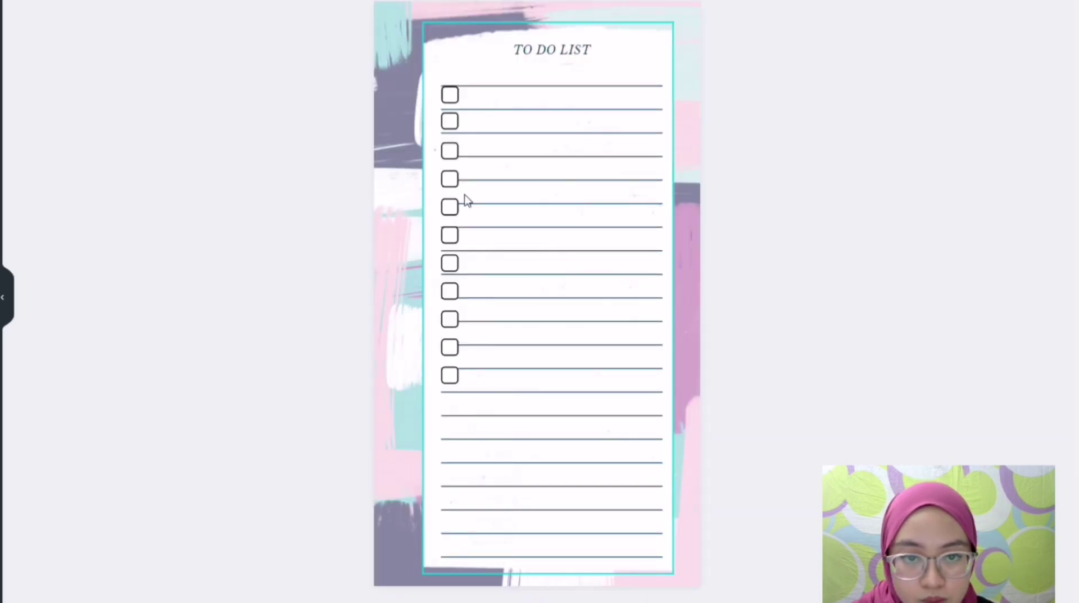
pyautogui.click(450, 148)
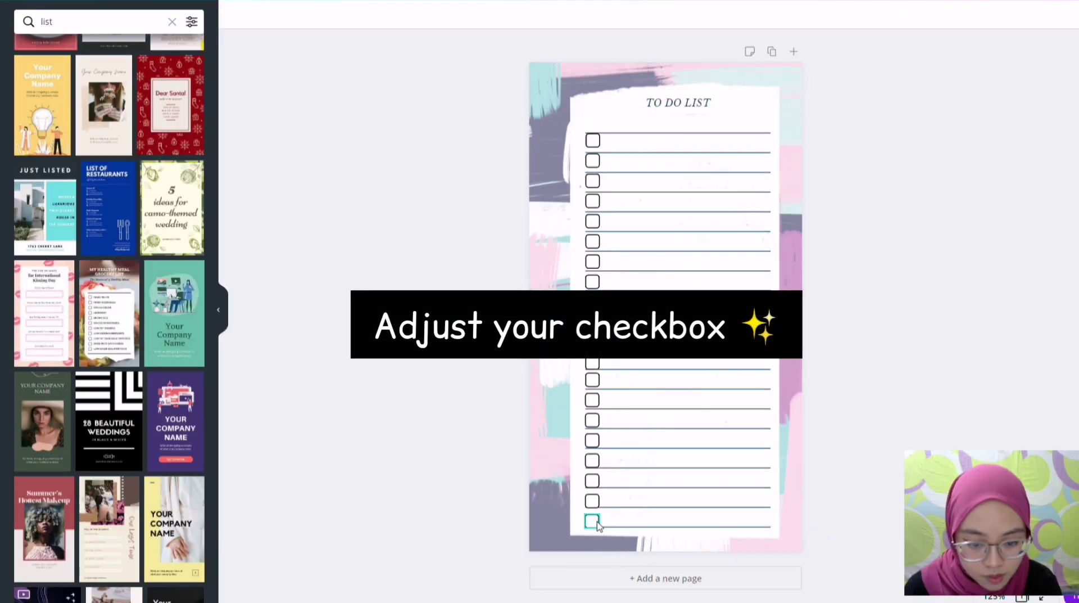
# Select the whole checkbox column and space the boxes evenly vertically down the page.
pyautogui.click(593, 520)
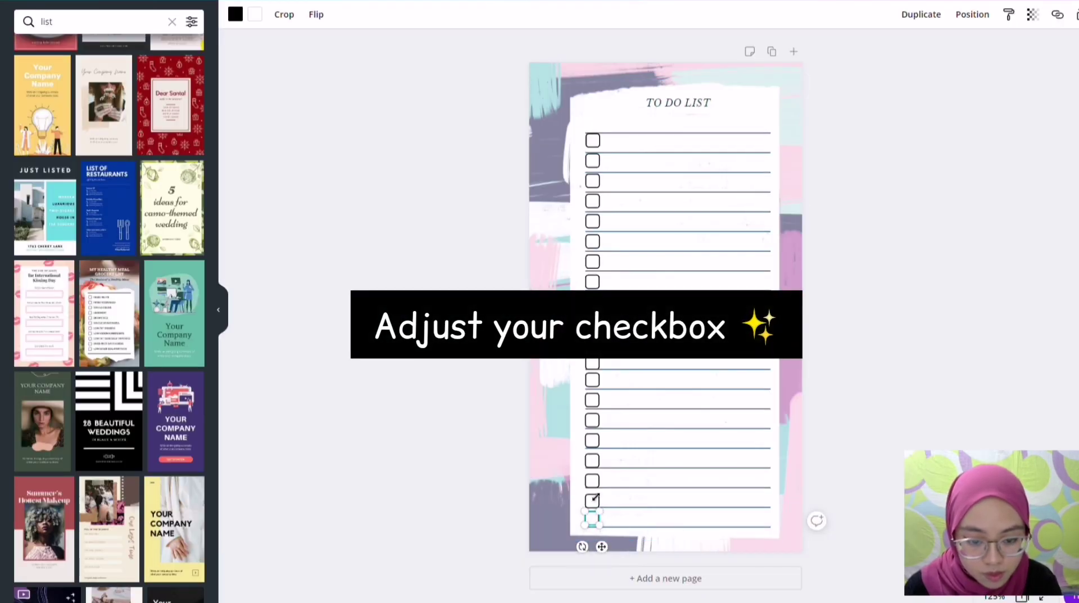
pyautogui.click(813, 489)
pyautogui.click(600, 505)
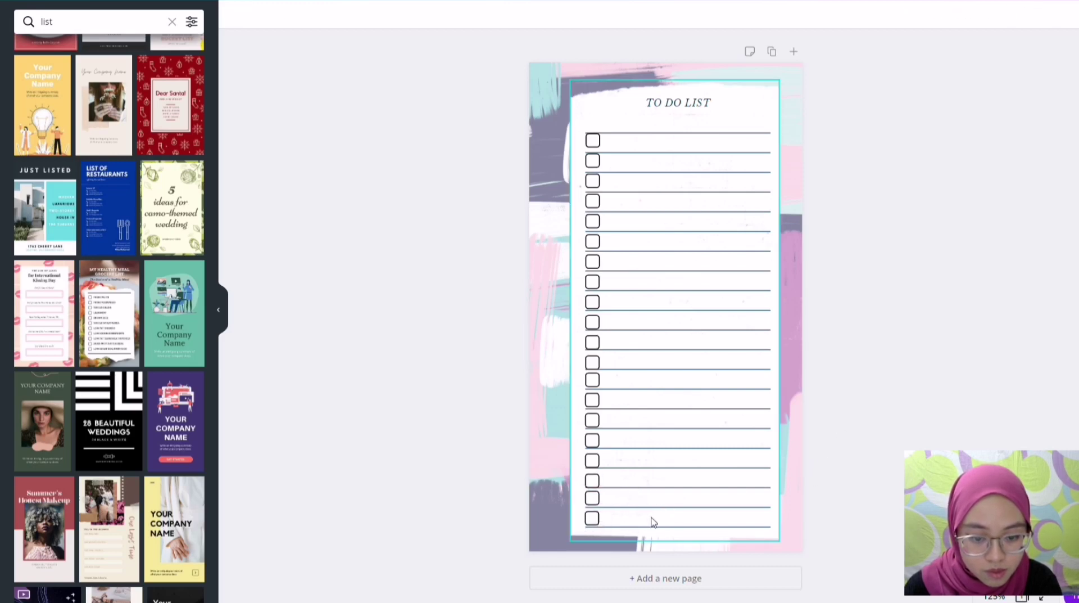
pyautogui.moveTo(644, 531); pyautogui.dragTo(578, 97)
pyautogui.click(997, 14)
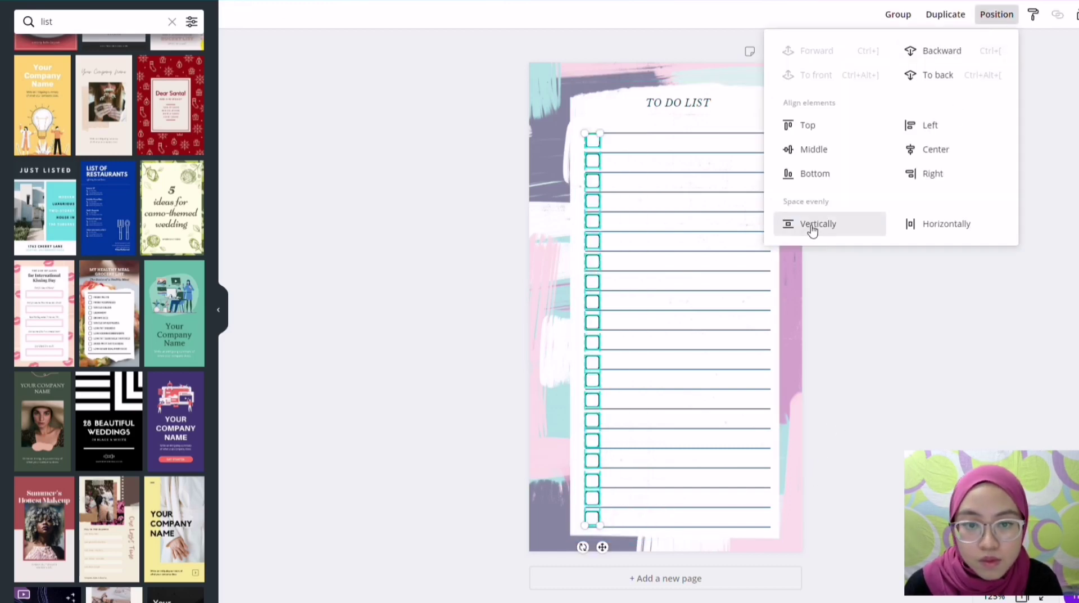
pyautogui.click(815, 224)
pyautogui.click(817, 375)
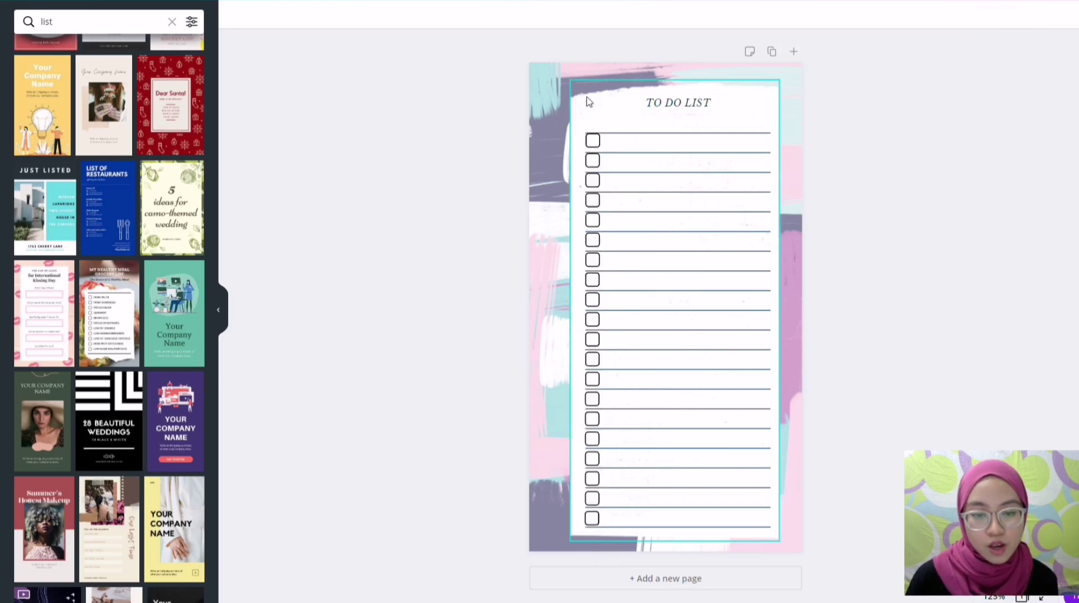
pyautogui.moveTo(578, 100); pyautogui.dragTo(674, 541)
pyautogui.click(812, 459)
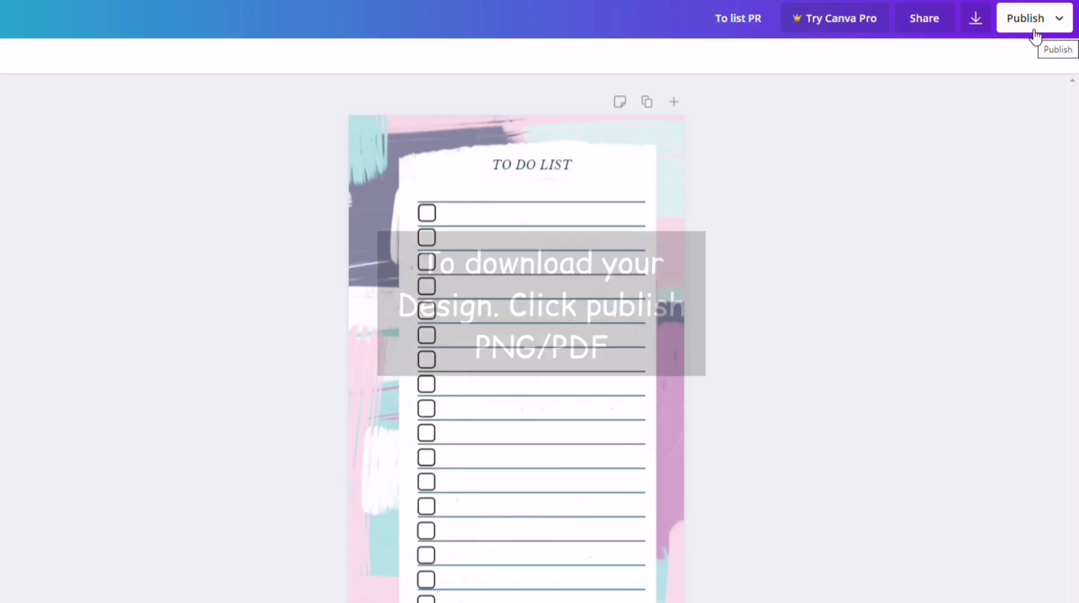
# Download the TO DO LIST design as a PNG via Publish > Download.
pyautogui.click(1035, 31)
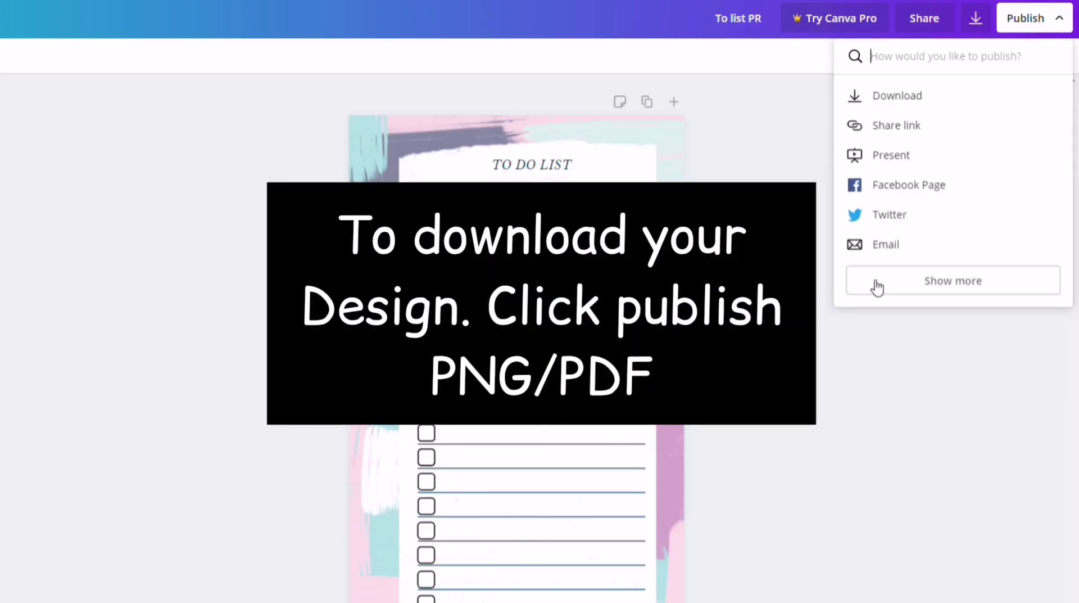
pyautogui.click(897, 107)
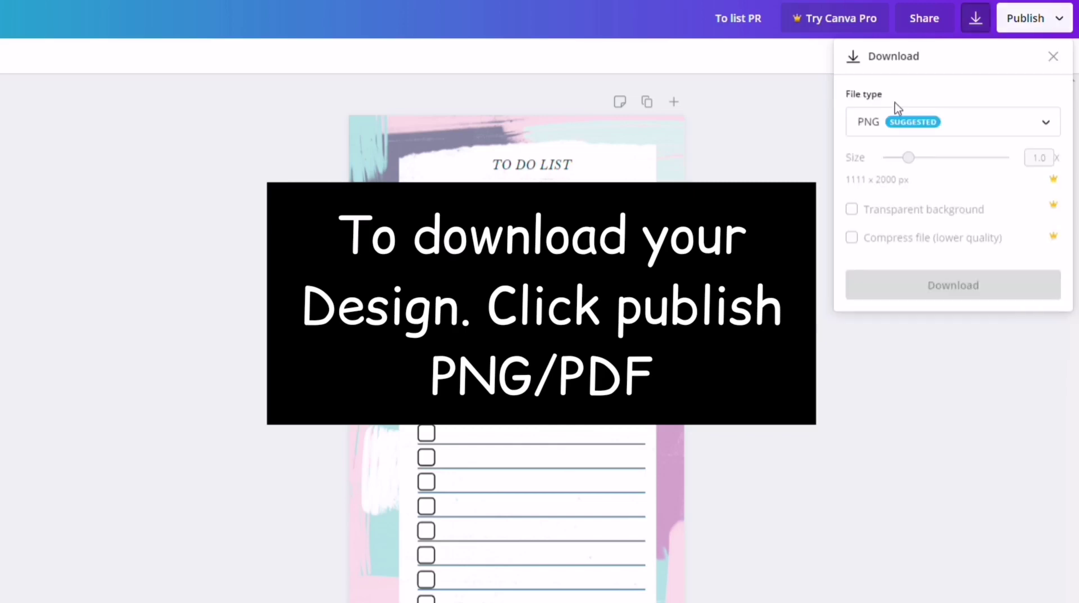
pyautogui.click(912, 134)
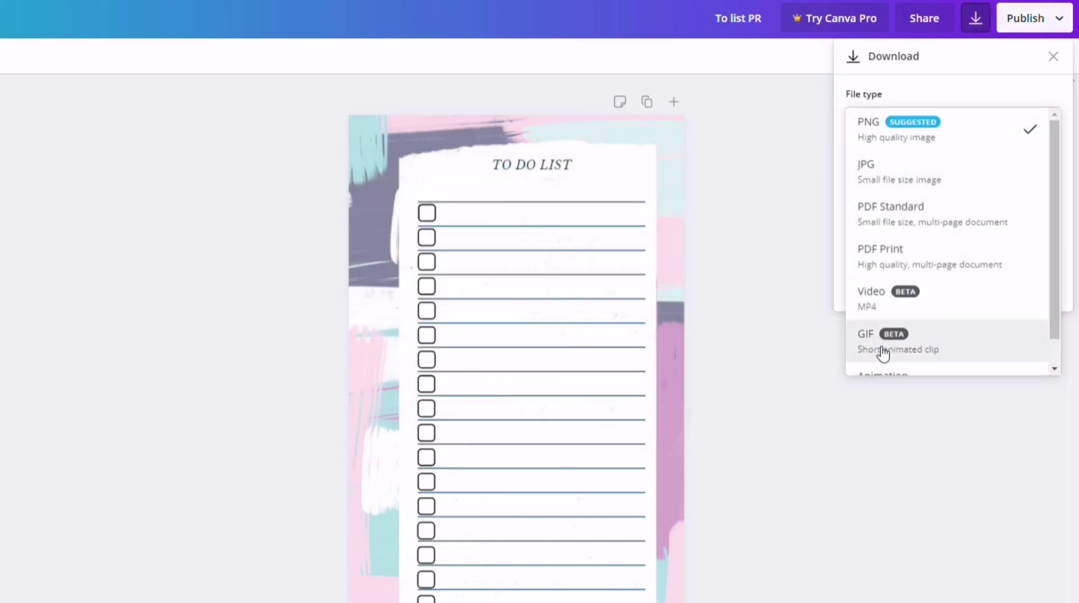
pyautogui.click(939, 419)
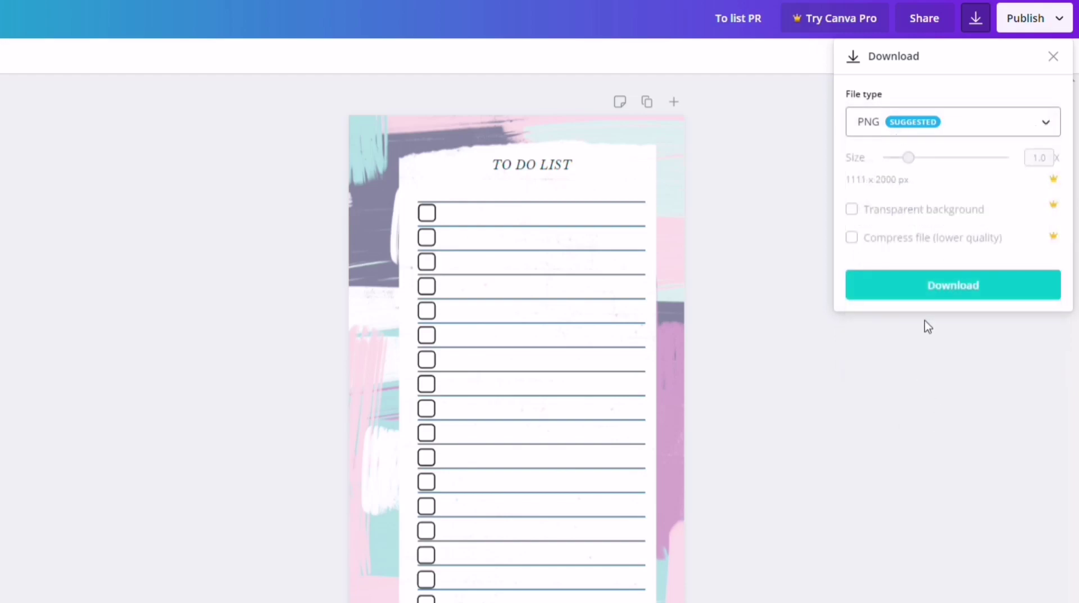
pyautogui.click(943, 290)
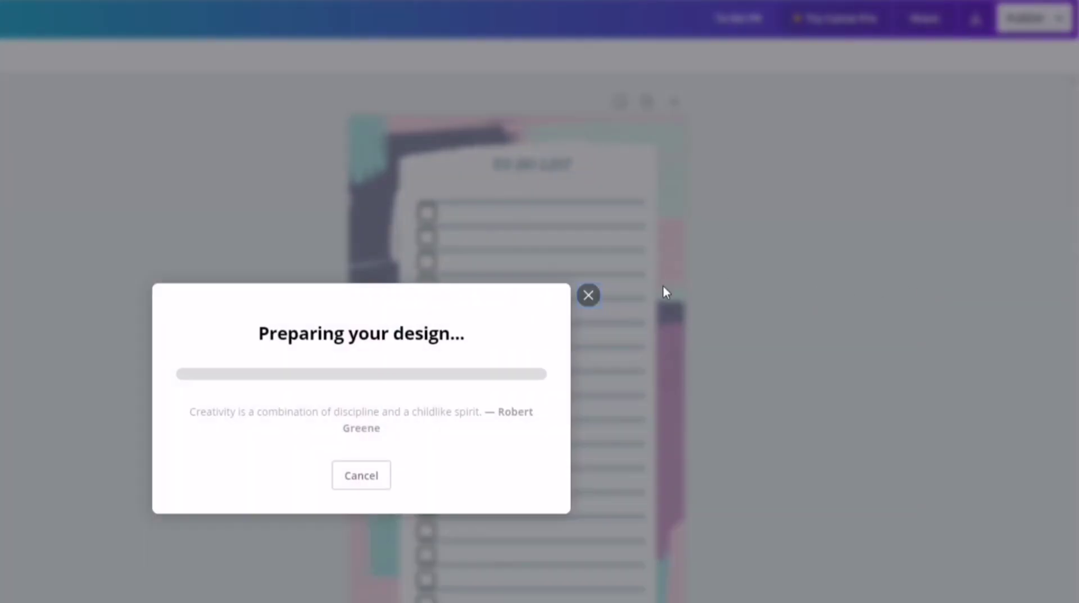